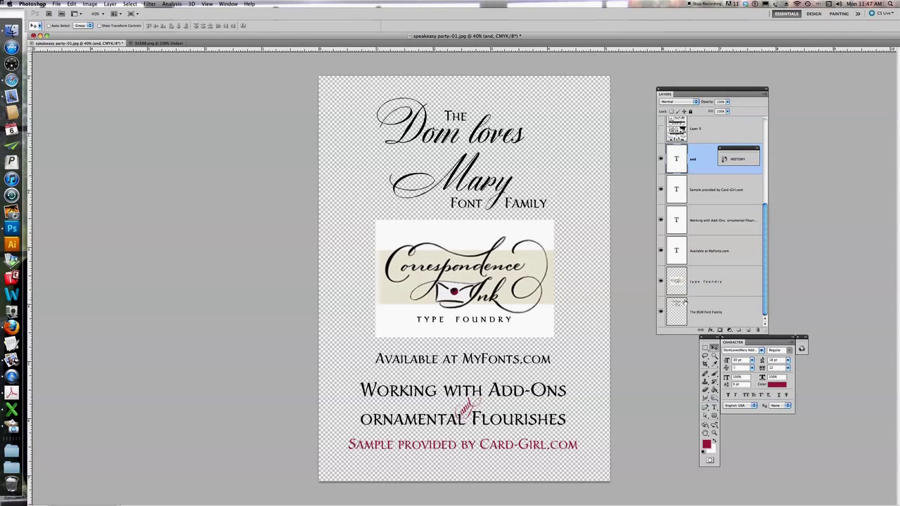
Hide the six credits-page layers, from the font family title down to the burgundy 'and'.
{"action": "left_click", "coordinate": [660, 312]}
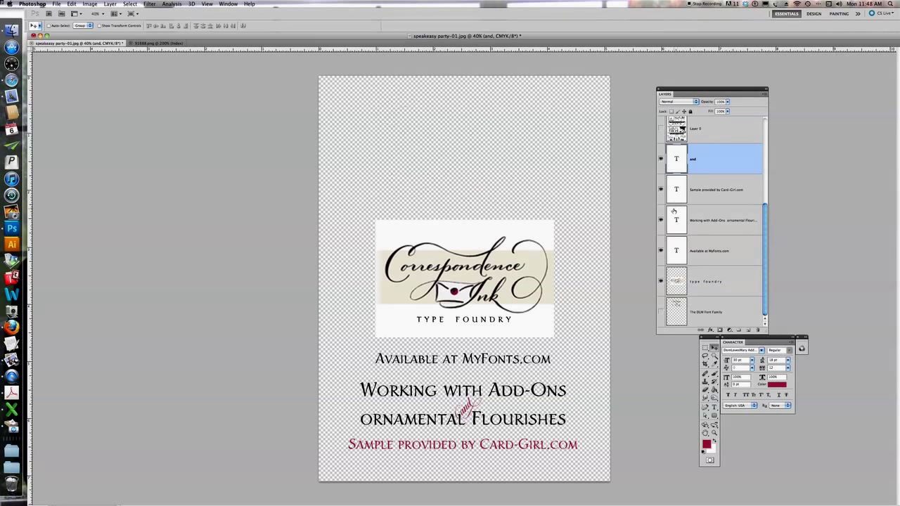
{"action": "left_click", "coordinate": [660, 281]}
{"action": "left_click", "coordinate": [661, 250]}
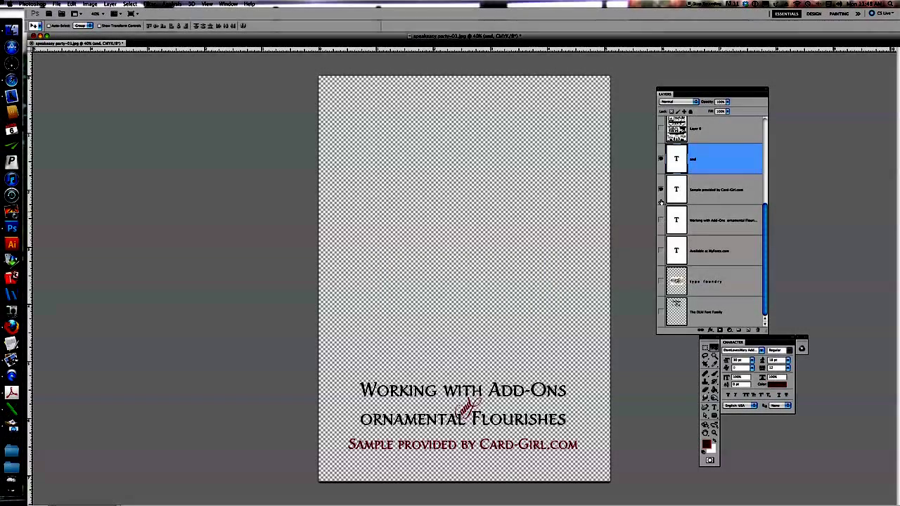
{"action": "left_click", "coordinate": [660, 221]}
{"action": "left_click", "coordinate": [660, 189]}
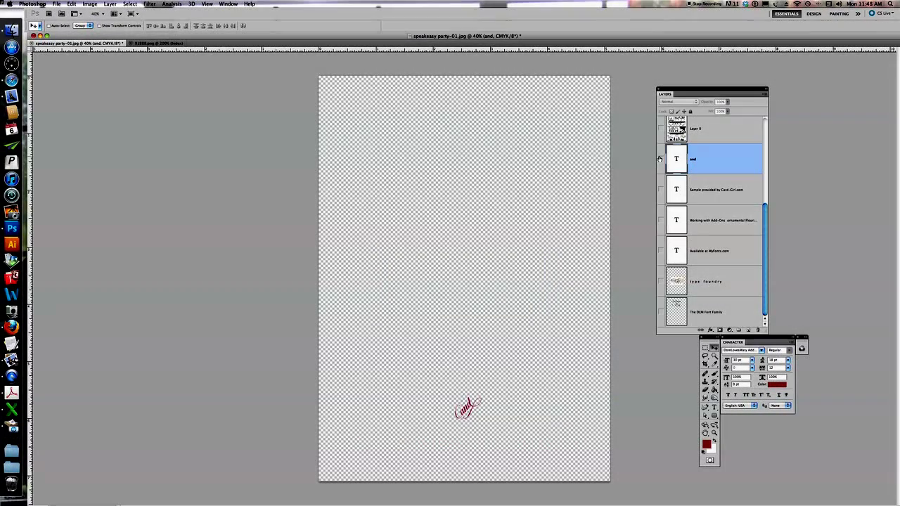
{"action": "left_click", "coordinate": [661, 159]}
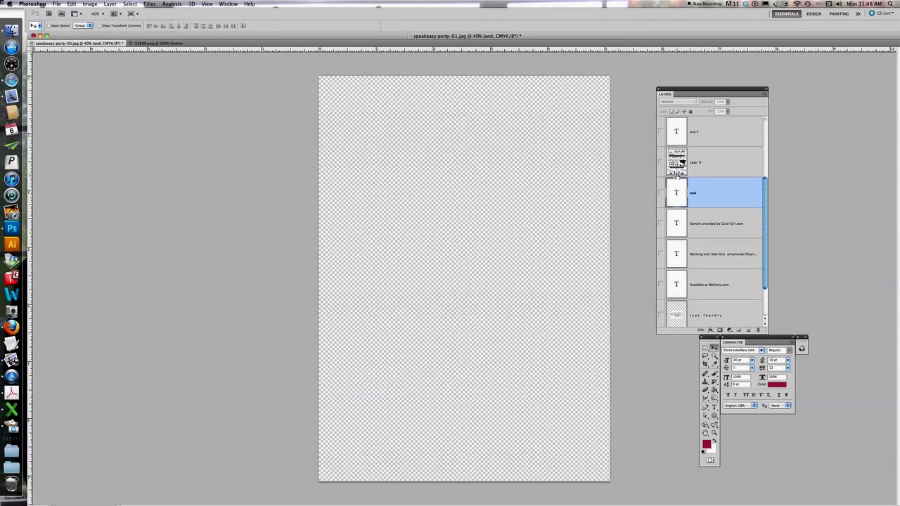
Show the invitation artwork, the burgundy 'and' in the FRIENDS line, and the burgundy RSVP copy.
{"action": "left_click", "coordinate": [661, 162]}
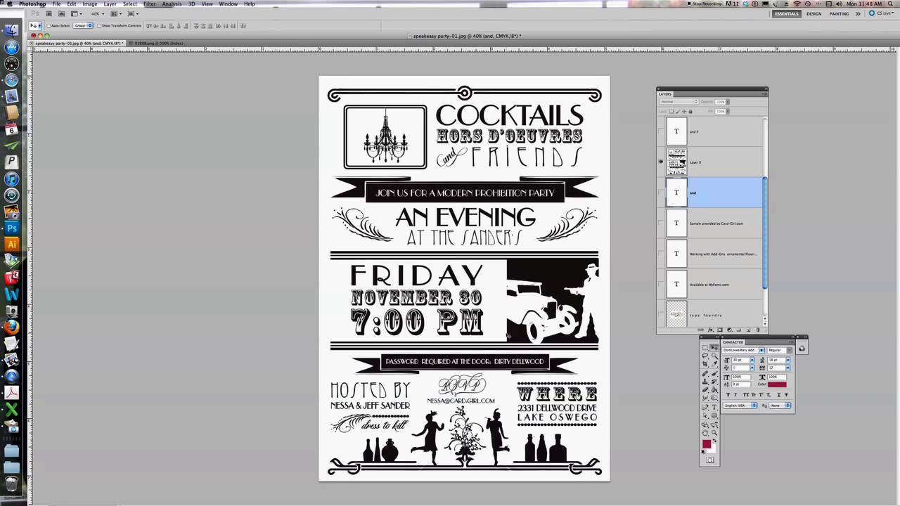
{"action": "scroll", "coordinate": [760, 214], "scroll_direction": "up", "scroll_amount": 1}
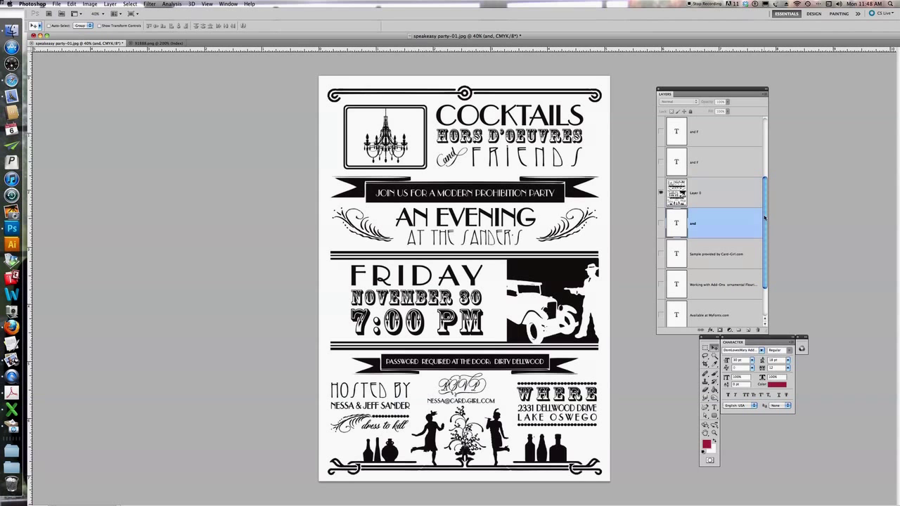
{"action": "left_click", "coordinate": [660, 161]}
{"action": "left_click_drag", "start_coordinate": [765, 220], "coordinate": [765, 185]}
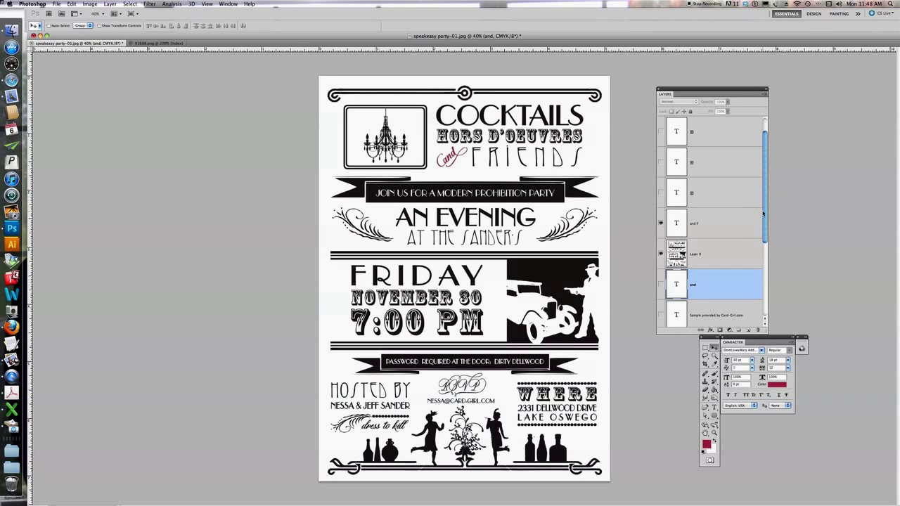
{"action": "left_click_drag", "start_coordinate": [762, 213], "coordinate": [763, 191]}
{"action": "left_click", "coordinate": [661, 131]}
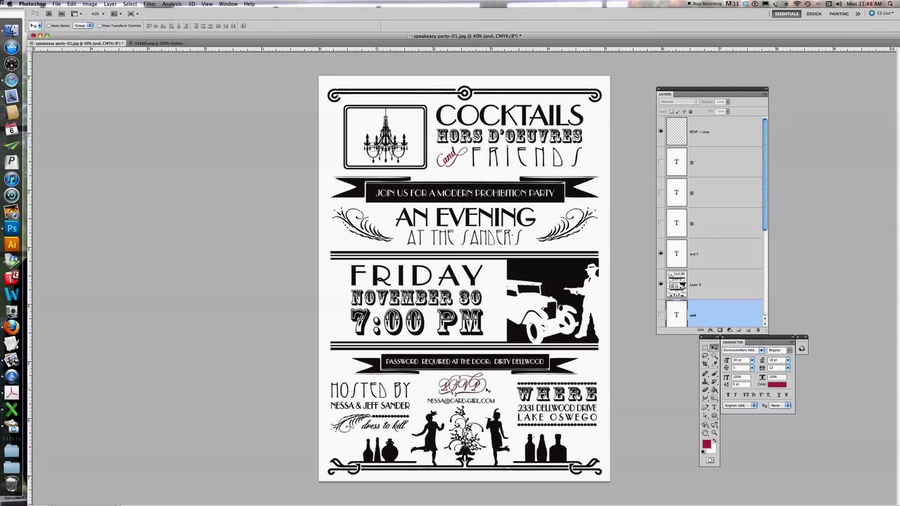
Turn on the three burgundy flourishes beside AN EVENING and dress to kill.
{"action": "left_click", "coordinate": [661, 223]}
{"action": "left_click", "coordinate": [661, 192]}
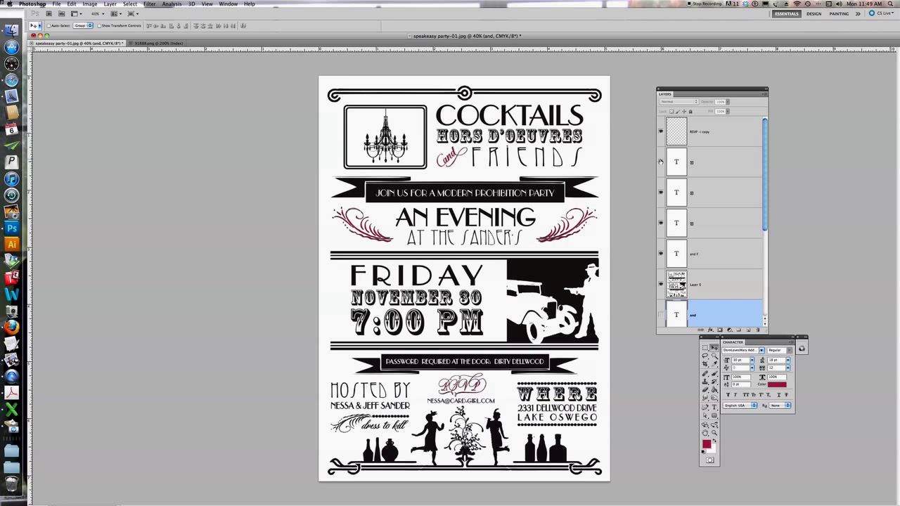
{"action": "left_click", "coordinate": [660, 162]}
Hide the artwork, RSVP copy, three flourishes and 'and' ornament layers.
{"action": "left_click", "coordinate": [661, 285]}
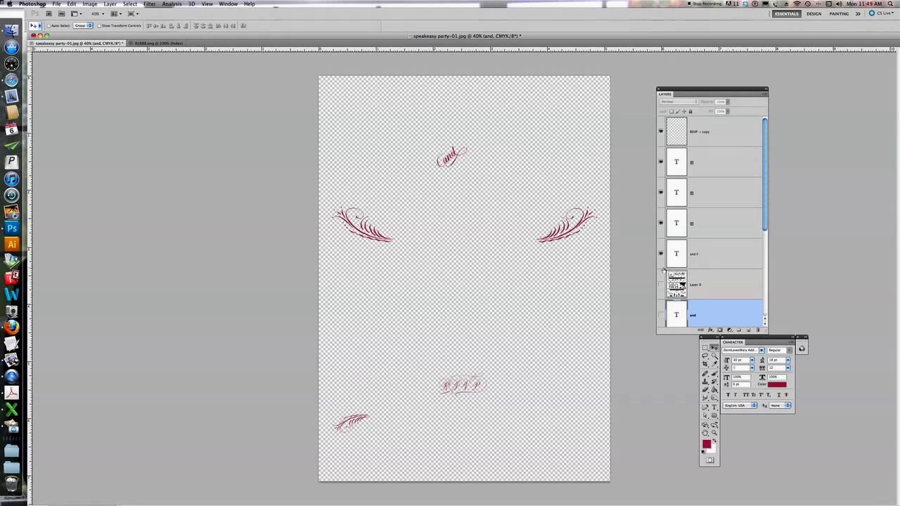
{"action": "left_click", "coordinate": [661, 133]}
{"action": "left_click", "coordinate": [661, 162]}
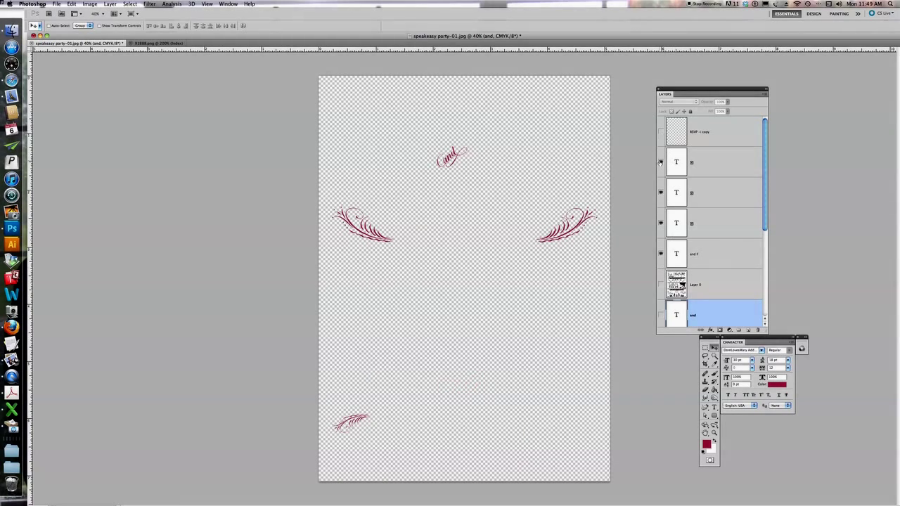
{"action": "left_click", "coordinate": [661, 192]}
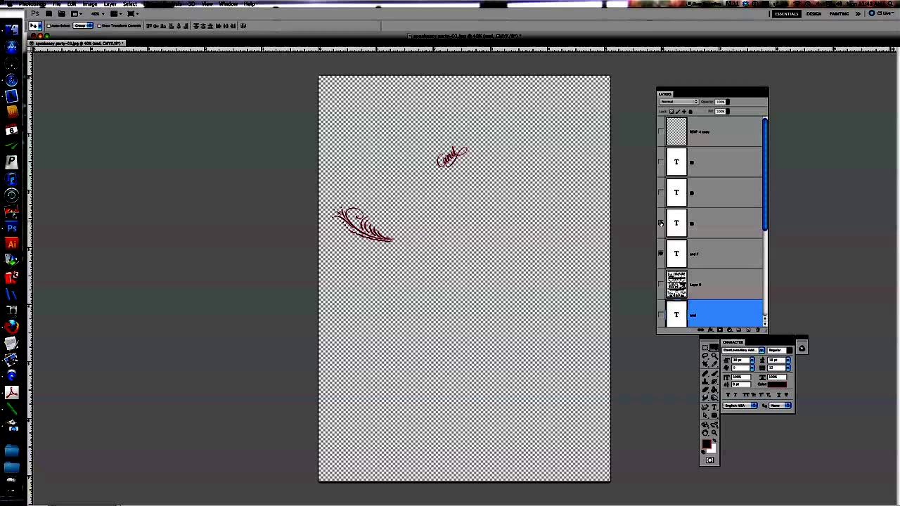
{"action": "left_click", "coordinate": [661, 223]}
{"action": "left_click", "coordinate": [661, 253]}
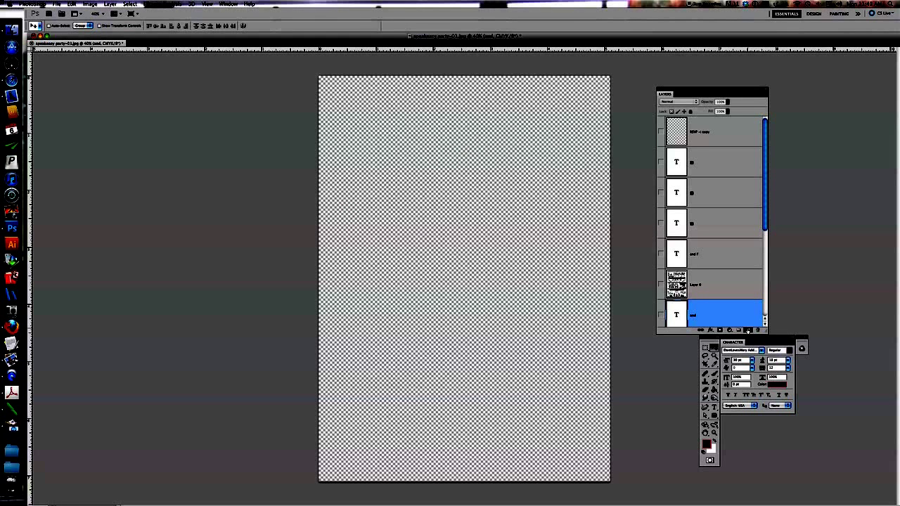
Add a new layer and draw an empty paragraph text box near the top of the page.
{"action": "left_click", "coordinate": [749, 330]}
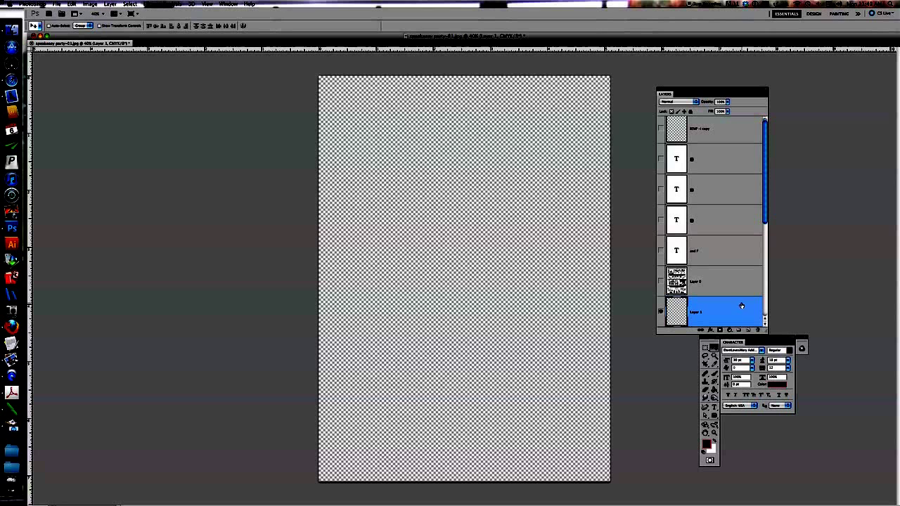
{"action": "left_click", "coordinate": [714, 406]}
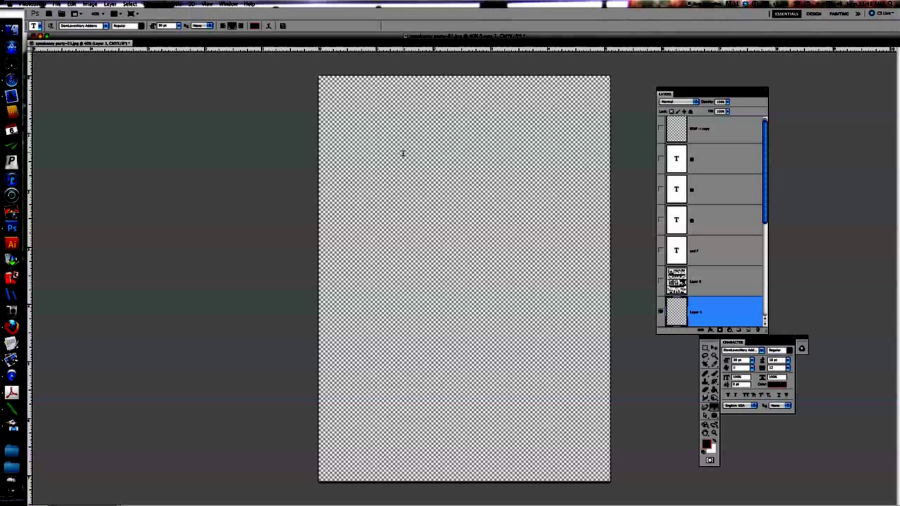
{"action": "left_click_drag", "start_coordinate": [408, 153], "coordinate": [505, 219]}
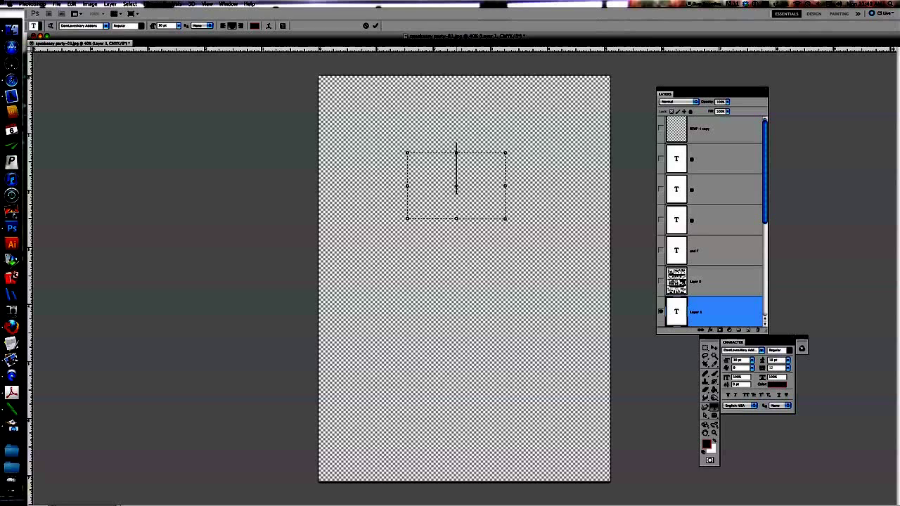
{"action": "scroll", "coordinate": [765, 218], "scroll_direction": "down", "scroll_amount": 3}
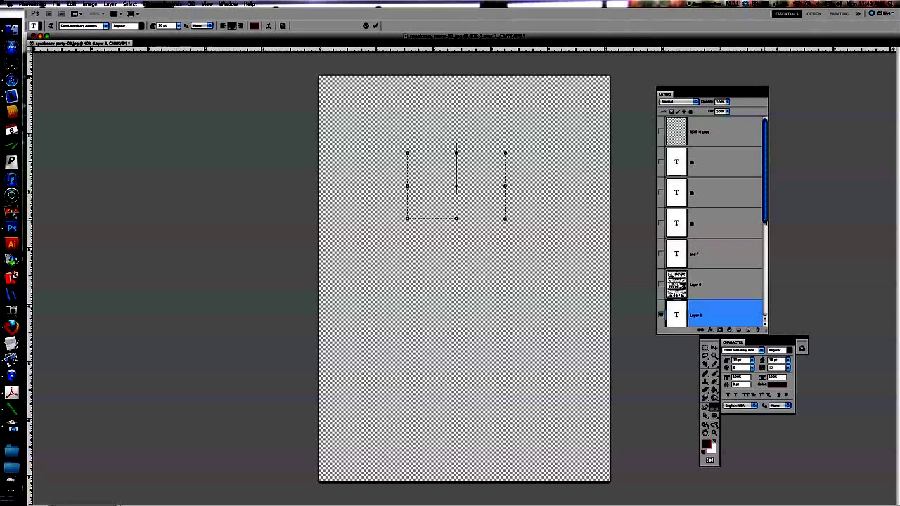
{"action": "scroll", "coordinate": [774, 265], "scroll_direction": "down", "scroll_amount": 3}
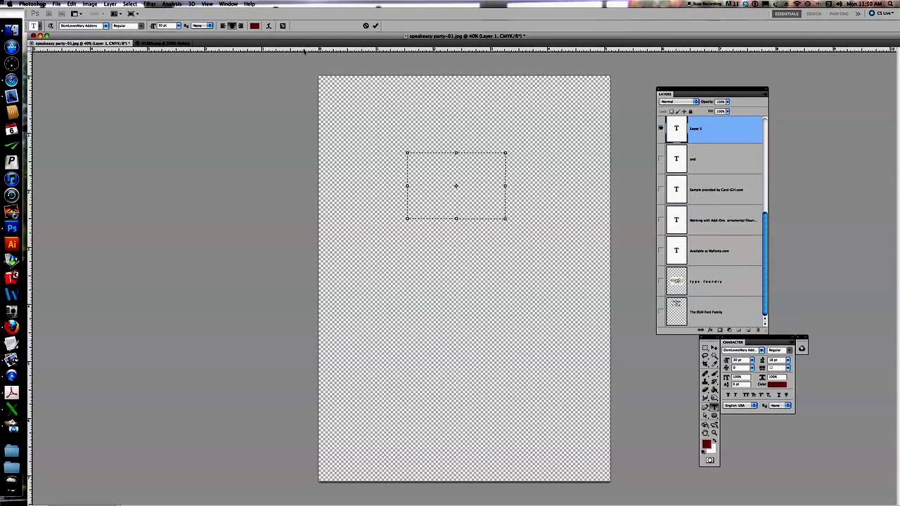
Bring up the 91888.png glyph chart and zoom to 400% on its top rows.
{"action": "left_click", "coordinate": [165, 43]}
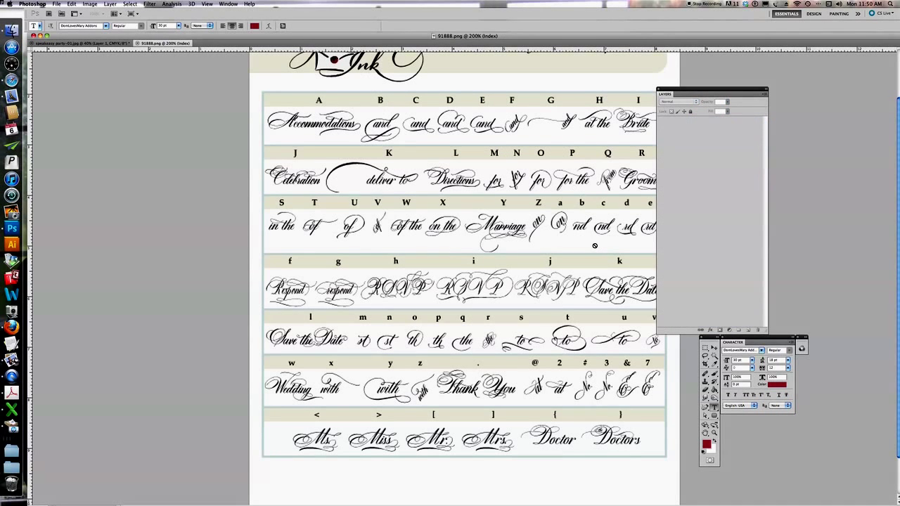
{"action": "left_click", "coordinate": [717, 436]}
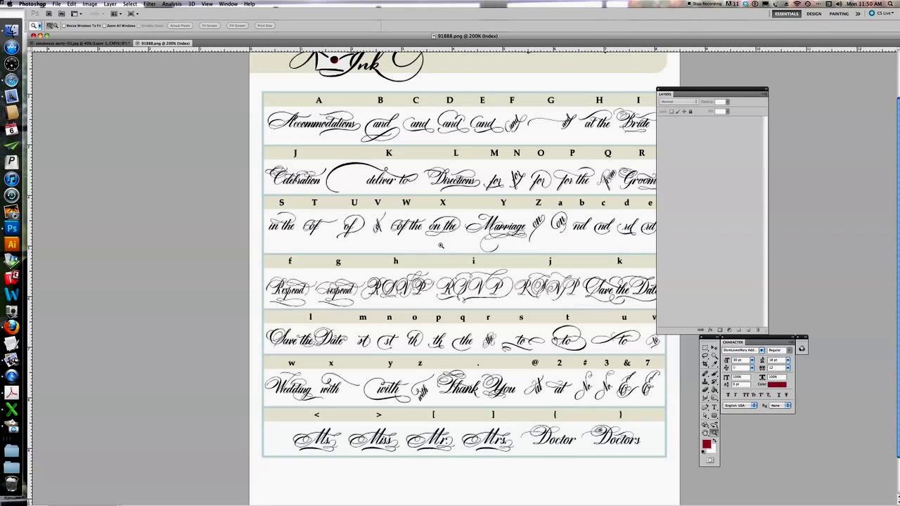
{"action": "left_click_drag", "start_coordinate": [686, 96], "coordinate": [746, 90]}
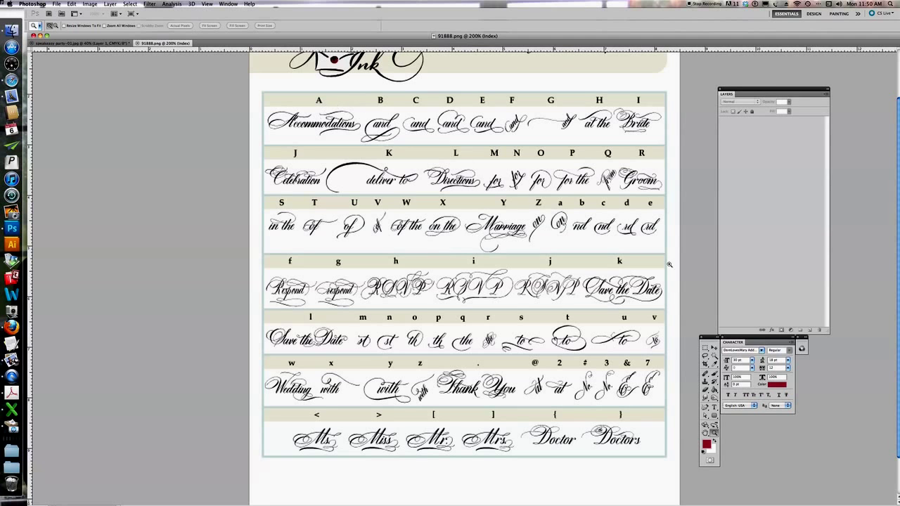
{"action": "left_click", "coordinate": [714, 348]}
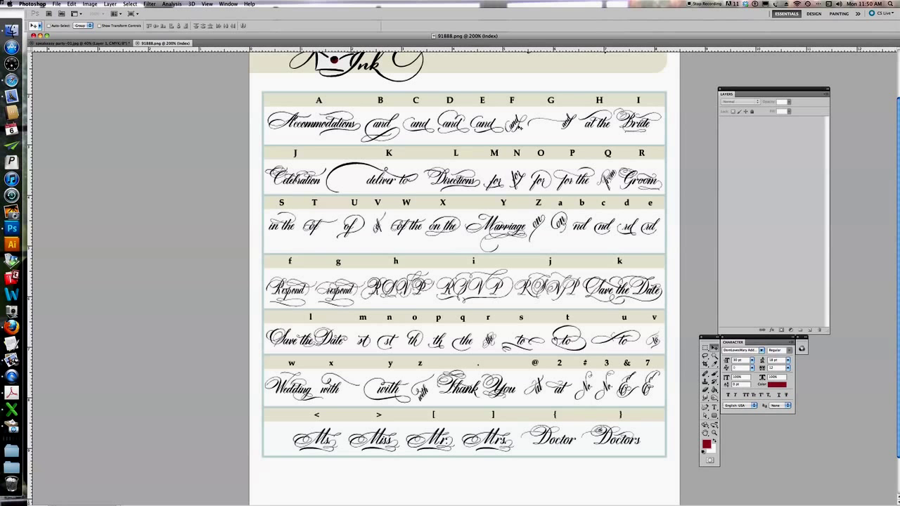
{"action": "left_click", "coordinate": [714, 432]}
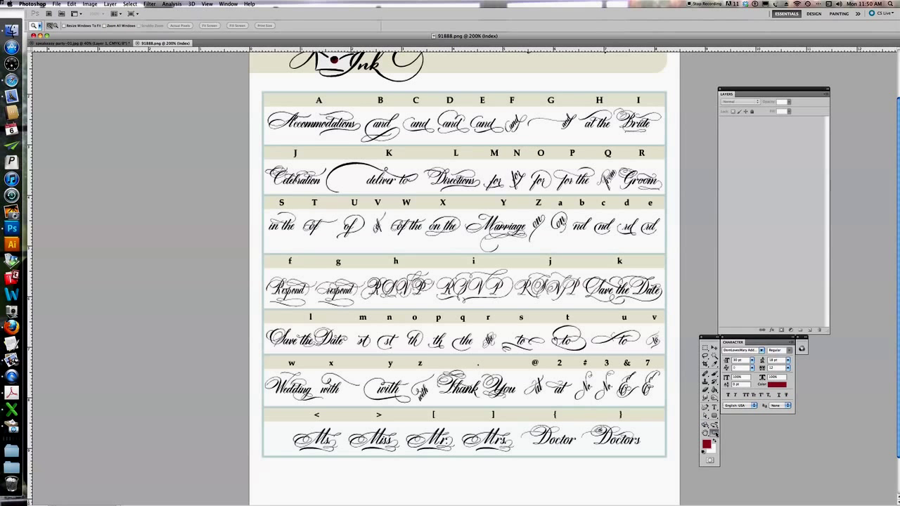
{"action": "left_click", "coordinate": [516, 125]}
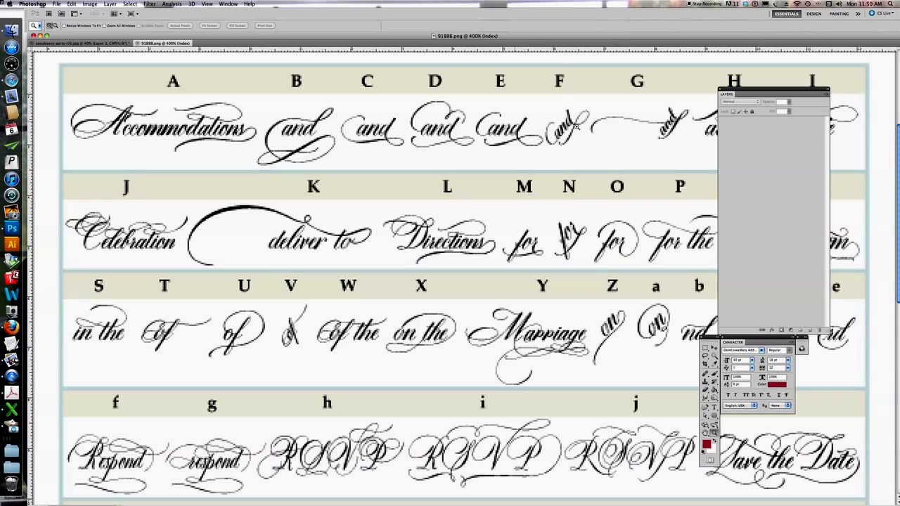
{"action": "left_click", "coordinate": [715, 348]}
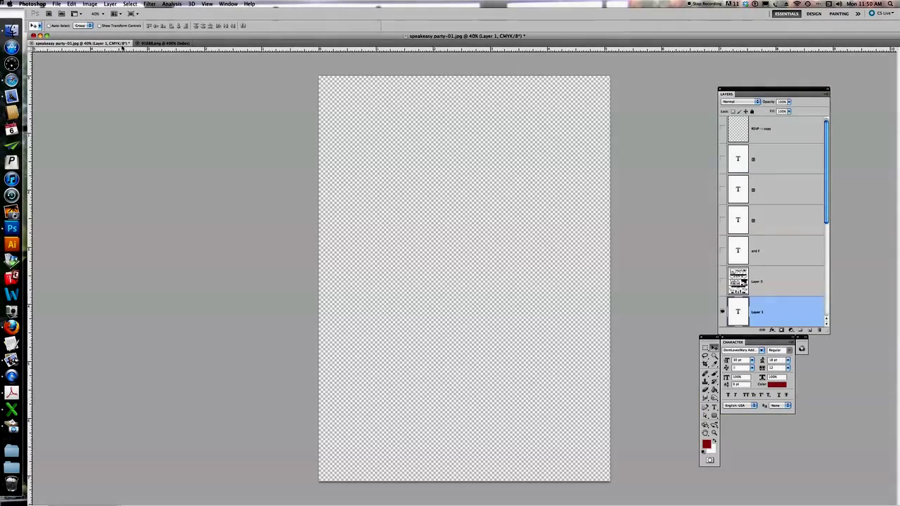
On a new Layer 2 near the page top, type 'Candy' in DomLovesMary Addons to form the script 'and'.
{"action": "left_click", "coordinate": [83, 42]}
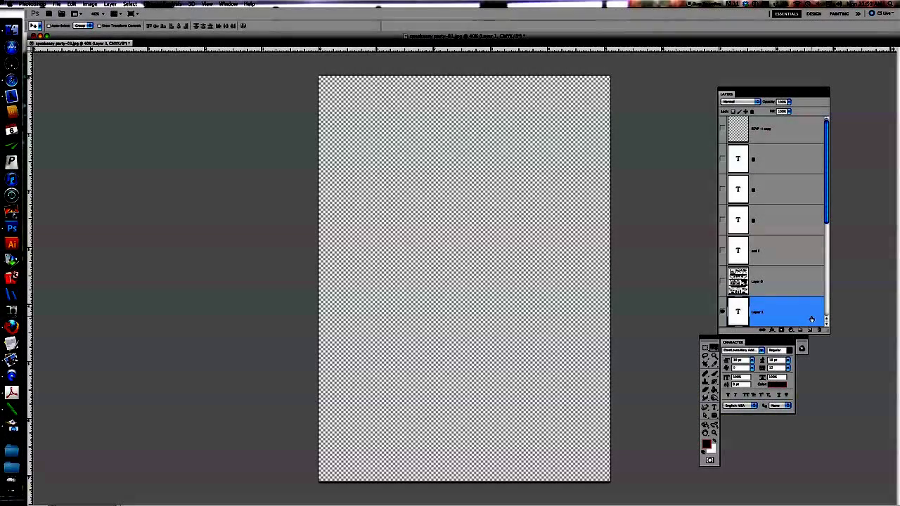
{"action": "left_click", "coordinate": [809, 329]}
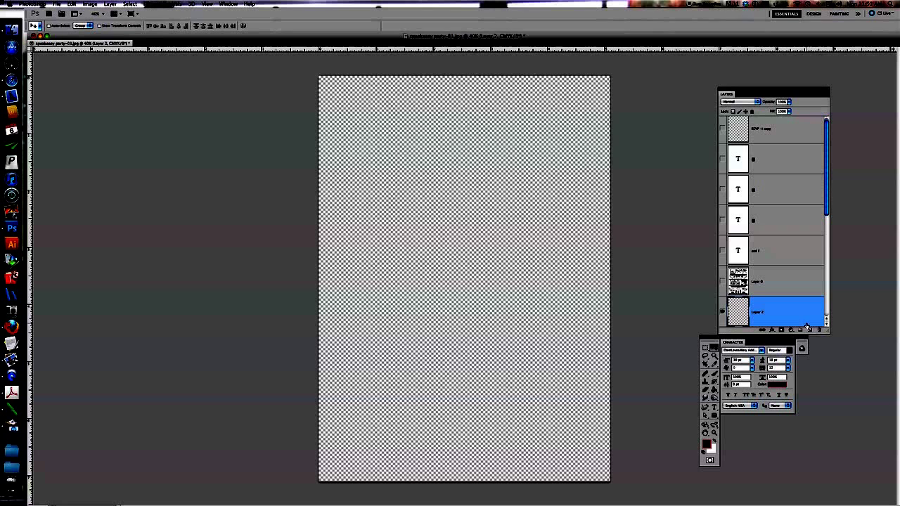
{"action": "left_click", "coordinate": [715, 406]}
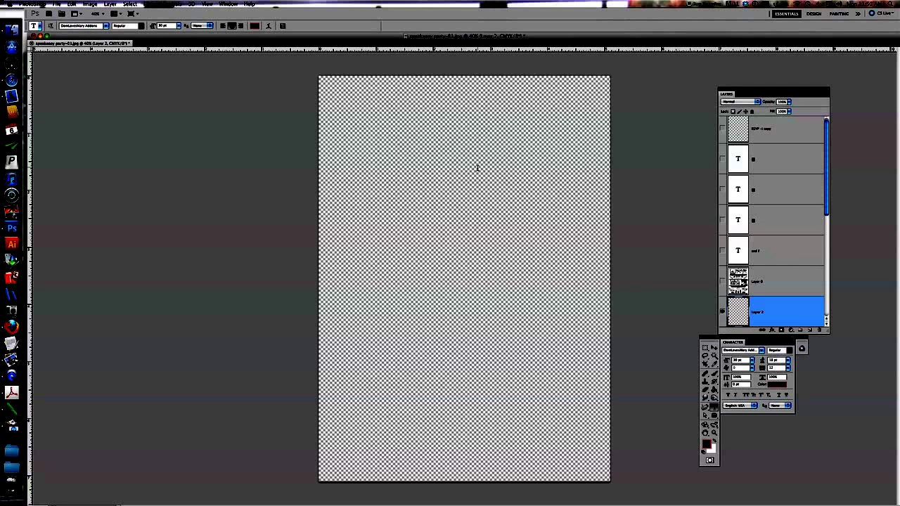
{"action": "left_click_drag", "start_coordinate": [405, 133], "coordinate": [509, 185]}
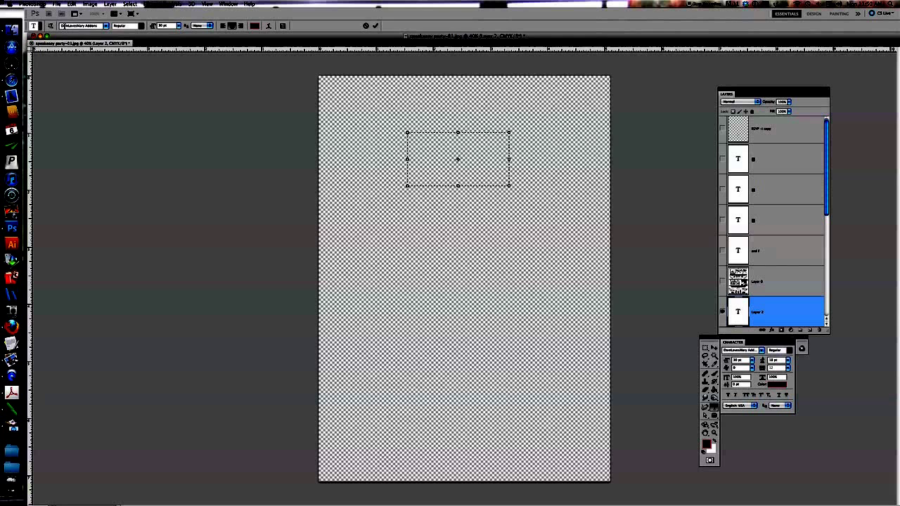
{"action": "left_click", "coordinate": [105, 26]}
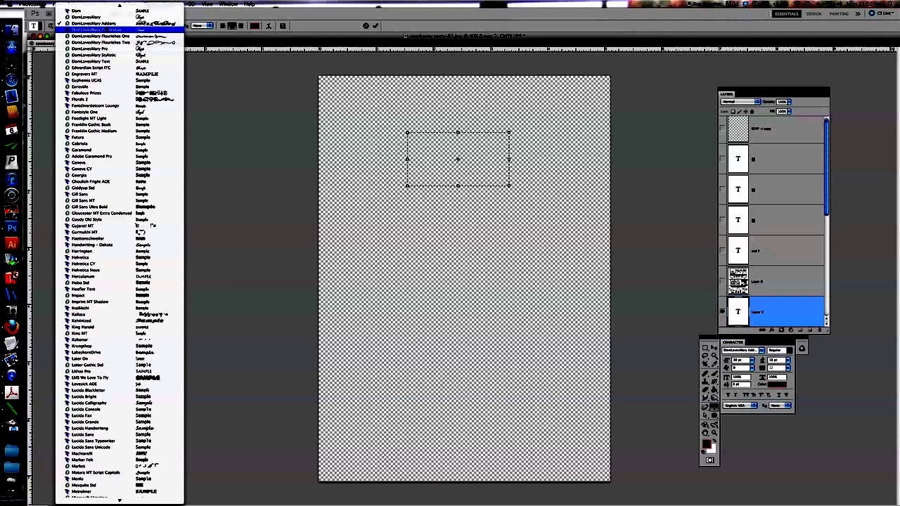
{"action": "left_click", "coordinate": [106, 23]}
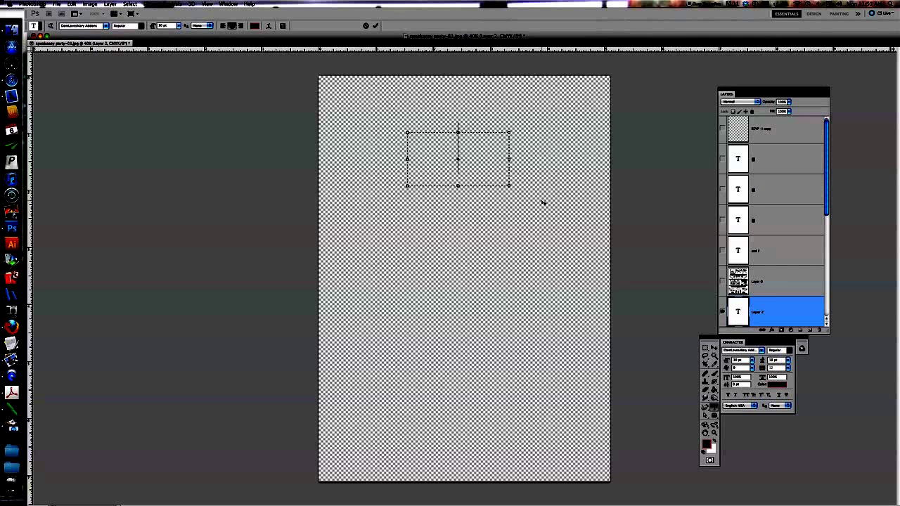
{"action": "type", "text": "Candy"}
{"action": "left_click", "coordinate": [704, 347]}
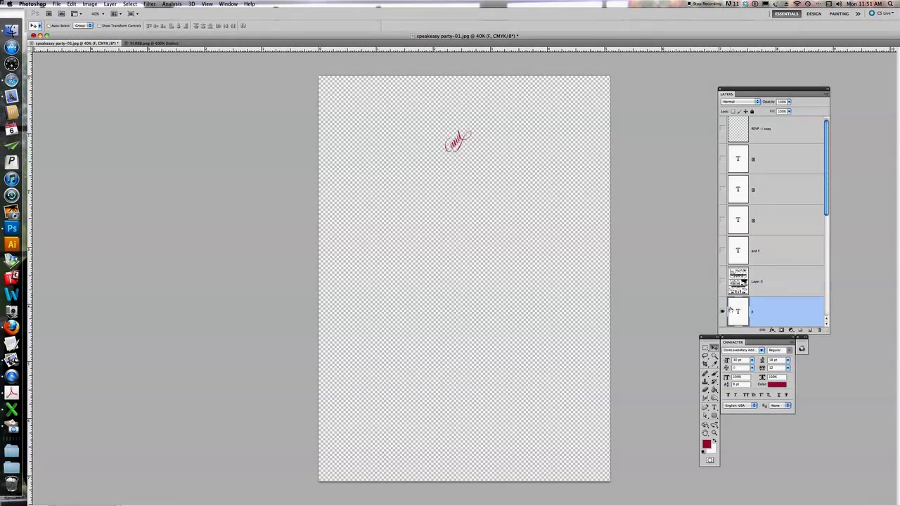
Briefly preview the invitation artwork, then draw a new text box on a fresh layer at the page's left.
{"action": "left_click", "coordinate": [722, 281]}
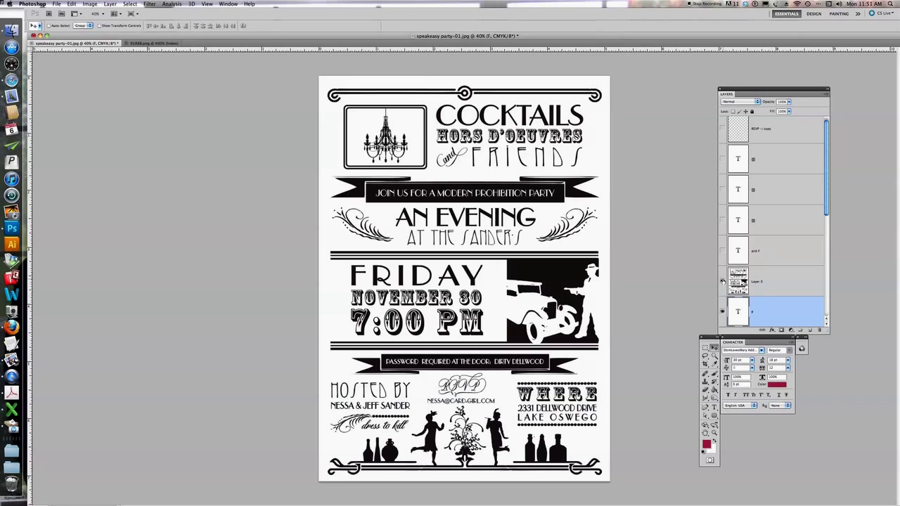
{"action": "left_click", "coordinate": [723, 281]}
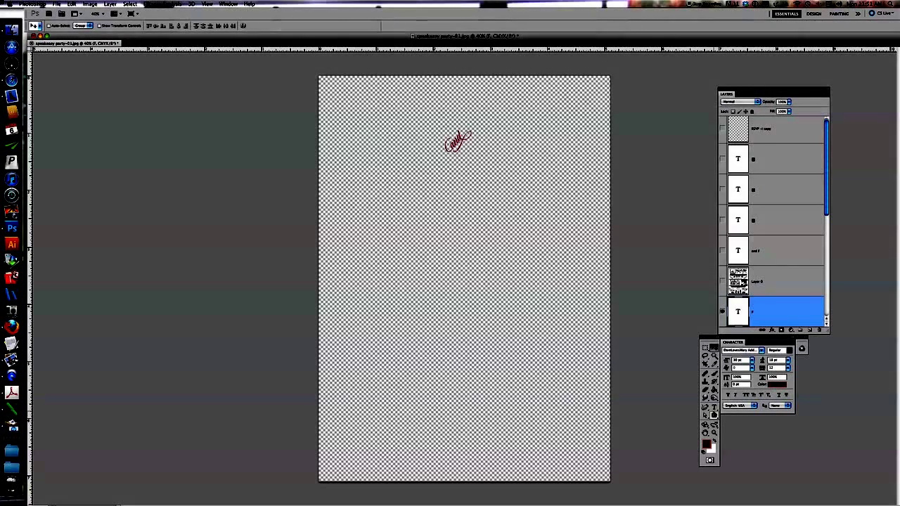
{"action": "left_click", "coordinate": [714, 407]}
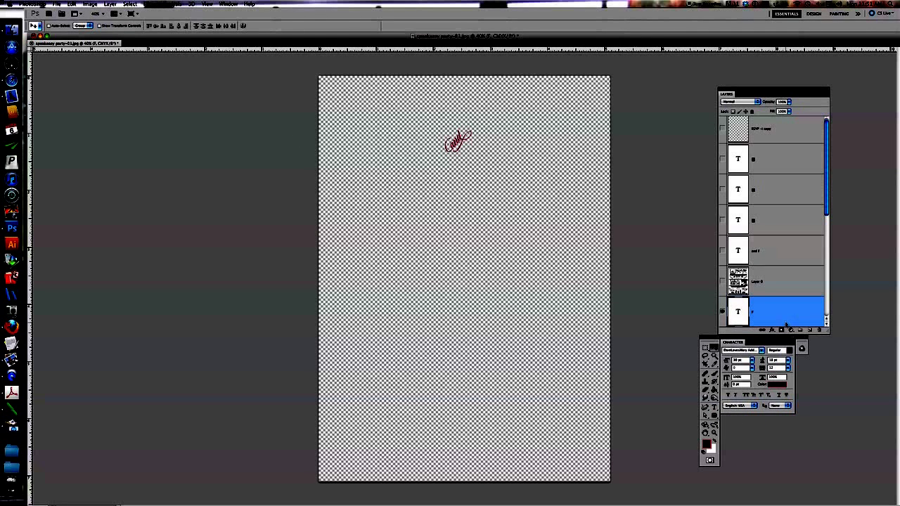
{"action": "left_click", "coordinate": [811, 330]}
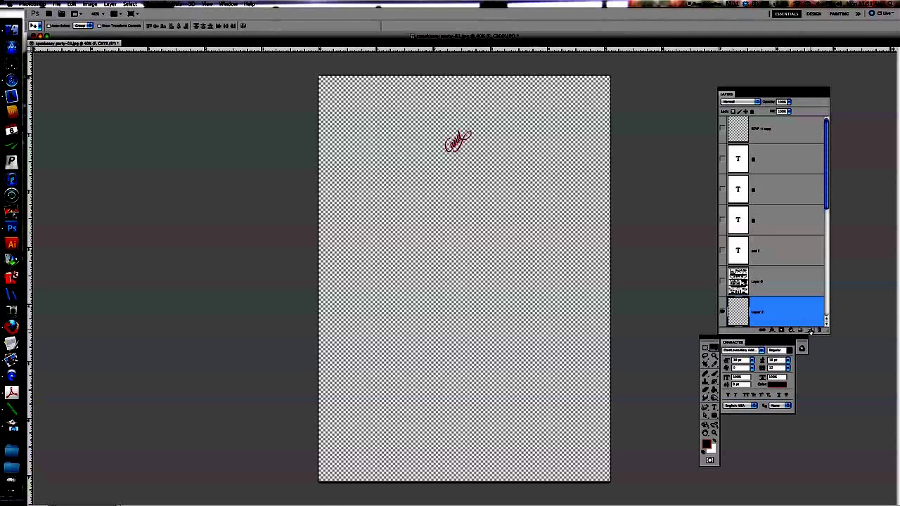
{"action": "left_click", "coordinate": [714, 407]}
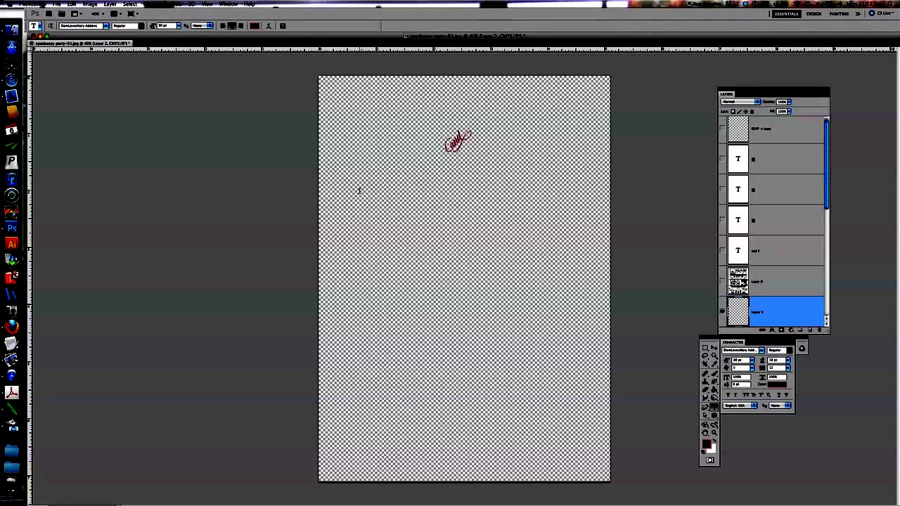
{"action": "left_click_drag", "start_coordinate": [360, 190], "coordinate": [456, 267]}
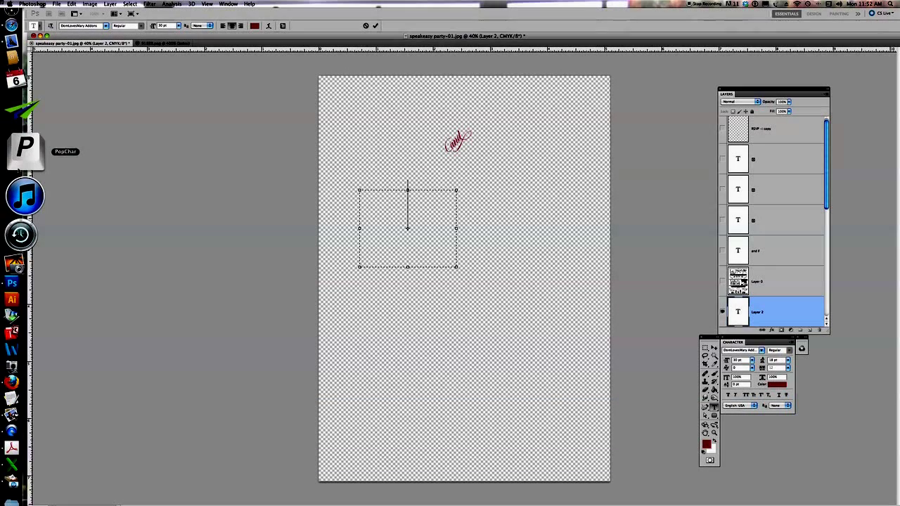
Switch the font to DomLovesMary Stylistic and browse PopChar to its Private Use flourish ornaments.
{"action": "left_click", "coordinate": [18, 166]}
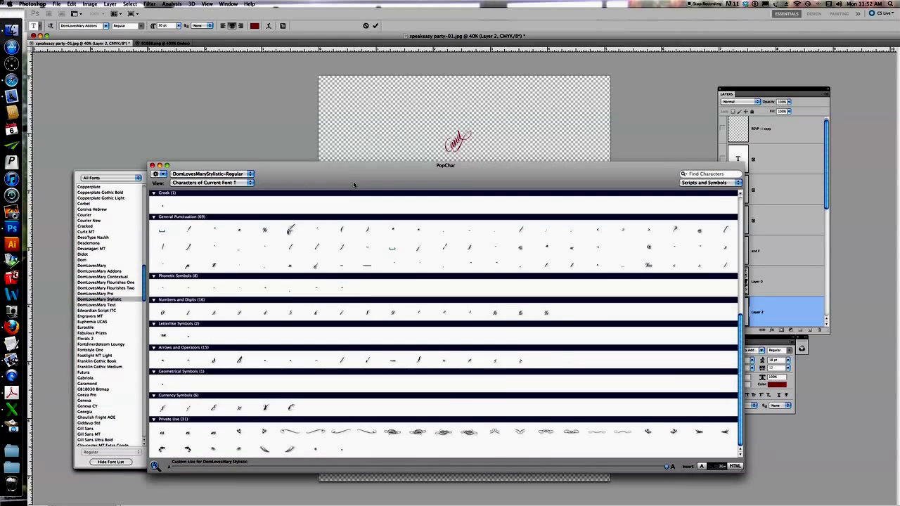
{"action": "left_click_drag", "start_coordinate": [354, 183], "coordinate": [353, 209]}
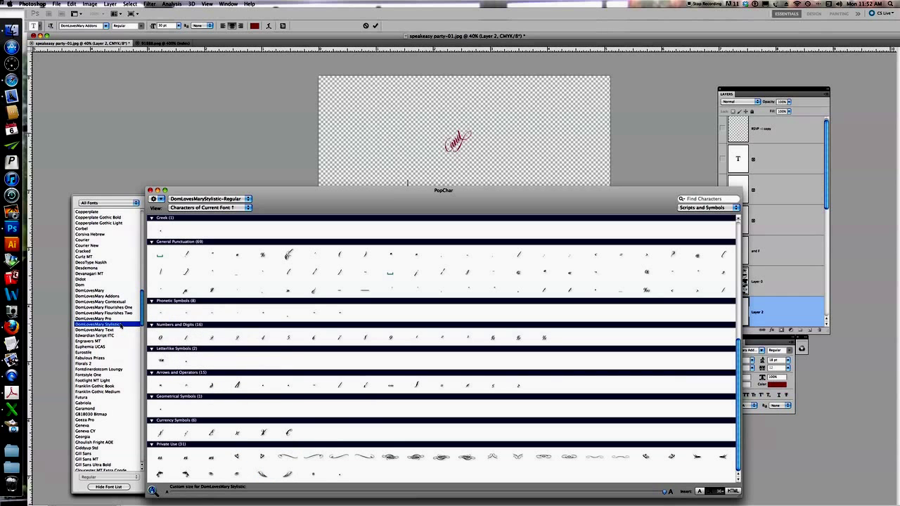
{"action": "left_click", "coordinate": [105, 25]}
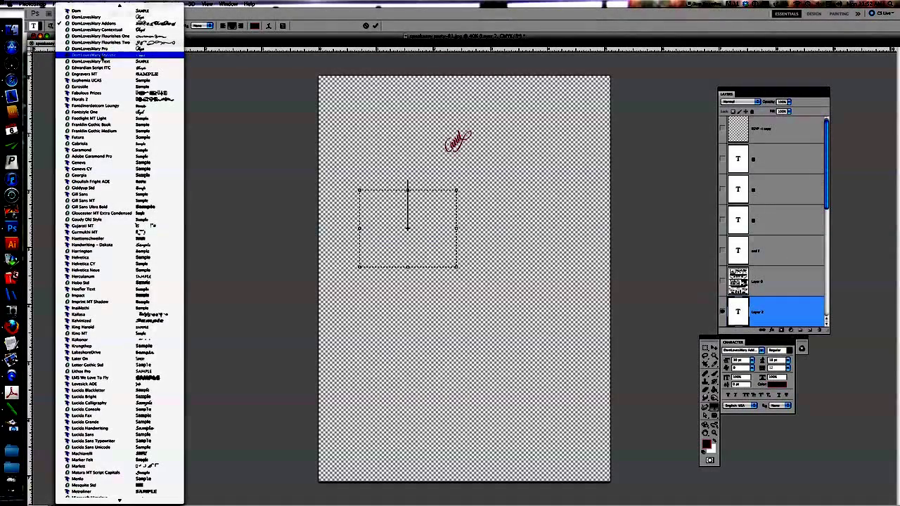
{"action": "left_click", "coordinate": [103, 56]}
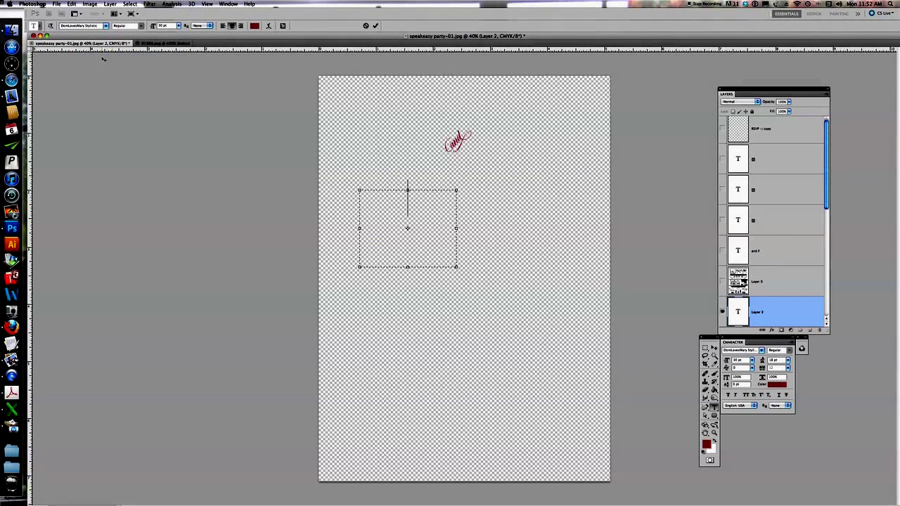
{"action": "left_click", "coordinate": [23, 167]}
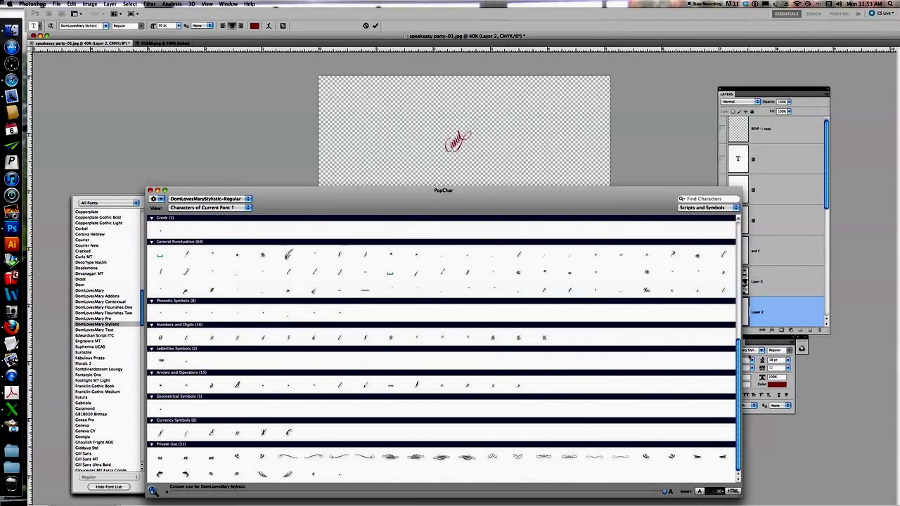
{"action": "scroll", "coordinate": [739, 362], "scroll_direction": "up", "scroll_amount": 5}
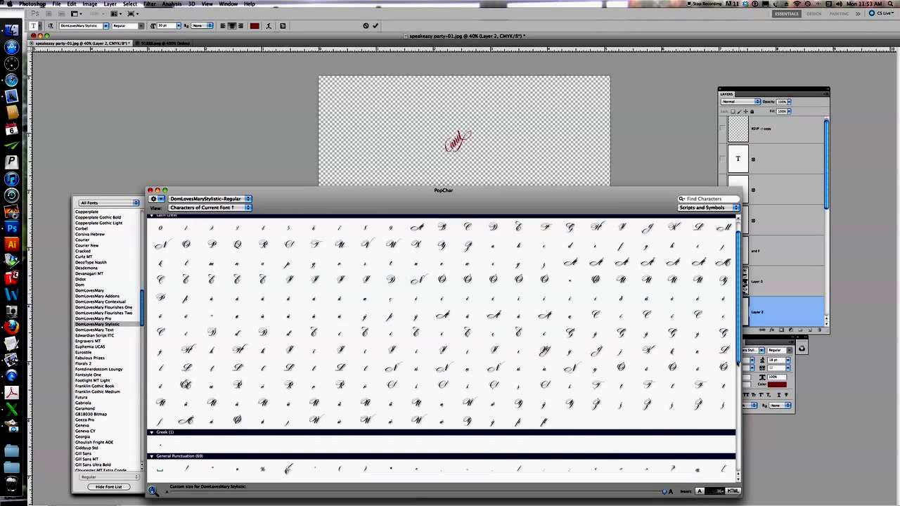
{"action": "scroll", "coordinate": [483, 394], "scroll_direction": "up", "scroll_amount": 1}
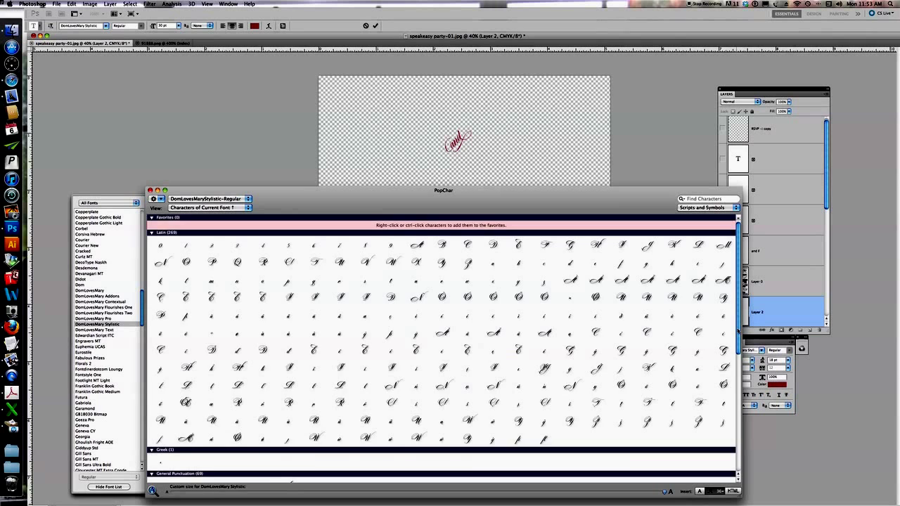
{"action": "scroll", "coordinate": [738, 331], "scroll_direction": "down", "scroll_amount": 5}
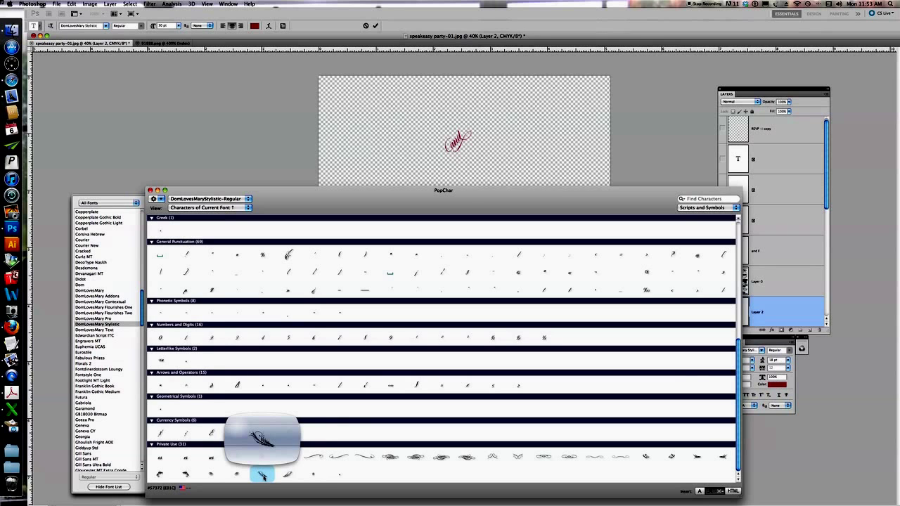
Insert the feather swash ornament and set it to 65 pt.
{"action": "left_click", "coordinate": [263, 475]}
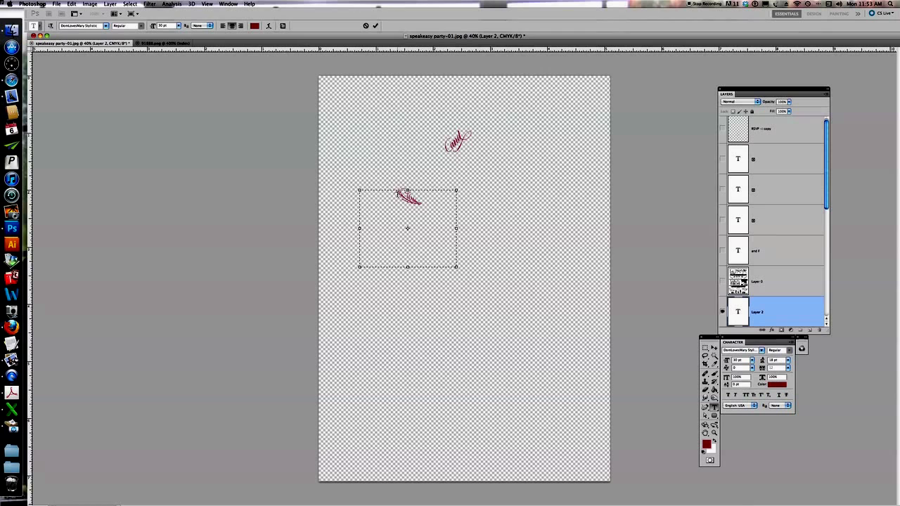
{"action": "double_click", "coordinate": [425, 198]}
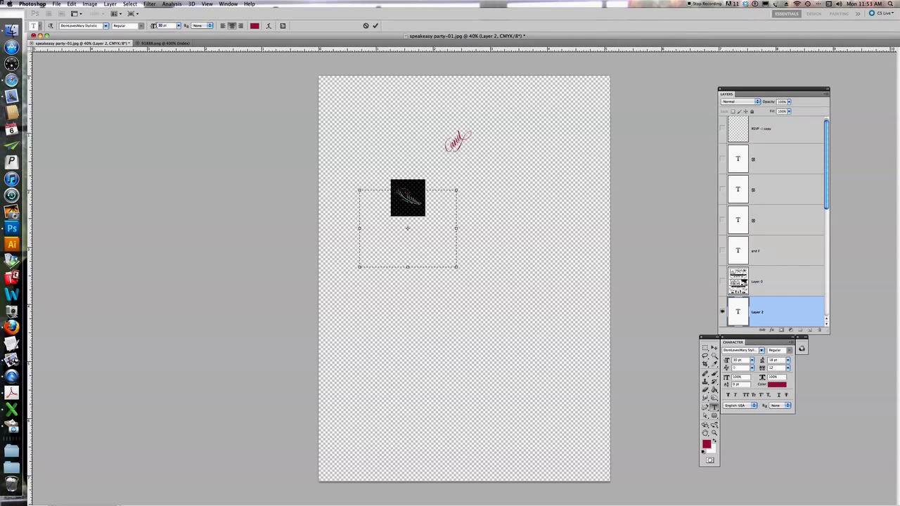
{"action": "left_click", "coordinate": [156, 26]}
{"action": "type", "text": "65"}
{"action": "key", "text": "Return"}
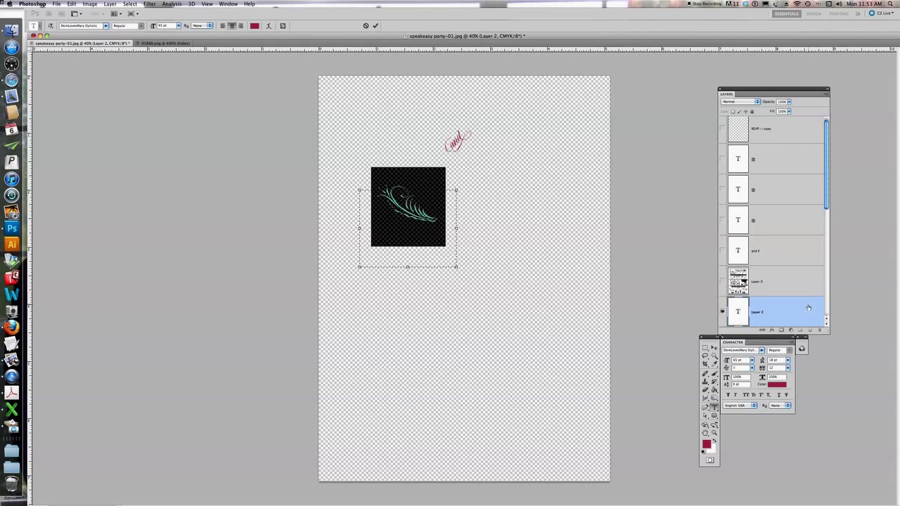
Move the flourish layer above Layer 0, show the artwork, and place the flourish left of AN EVENING.
{"action": "left_click_drag", "start_coordinate": [808, 306], "coordinate": [805, 274]}
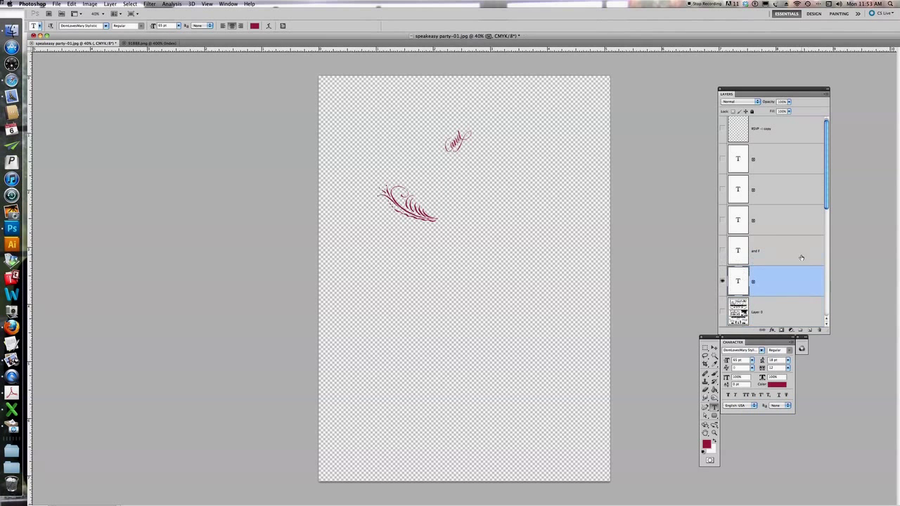
{"action": "left_click", "coordinate": [724, 313]}
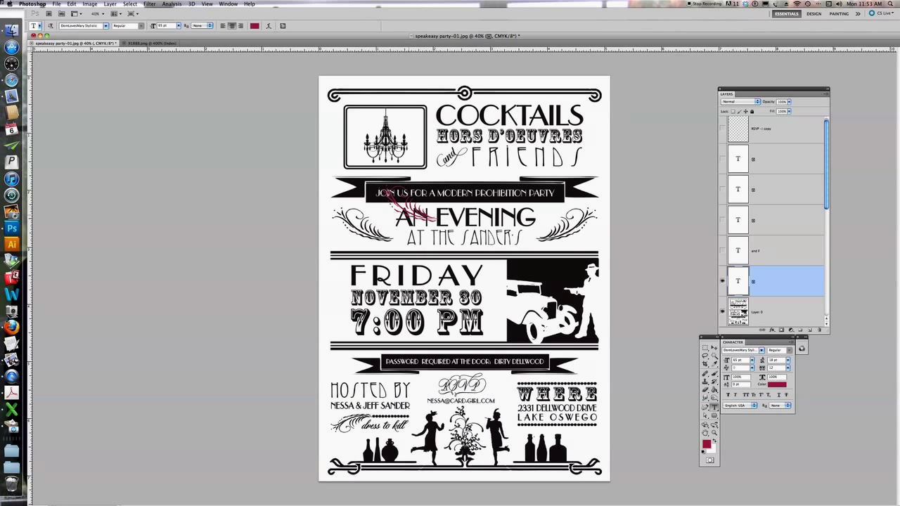
{"action": "left_click", "coordinate": [714, 348]}
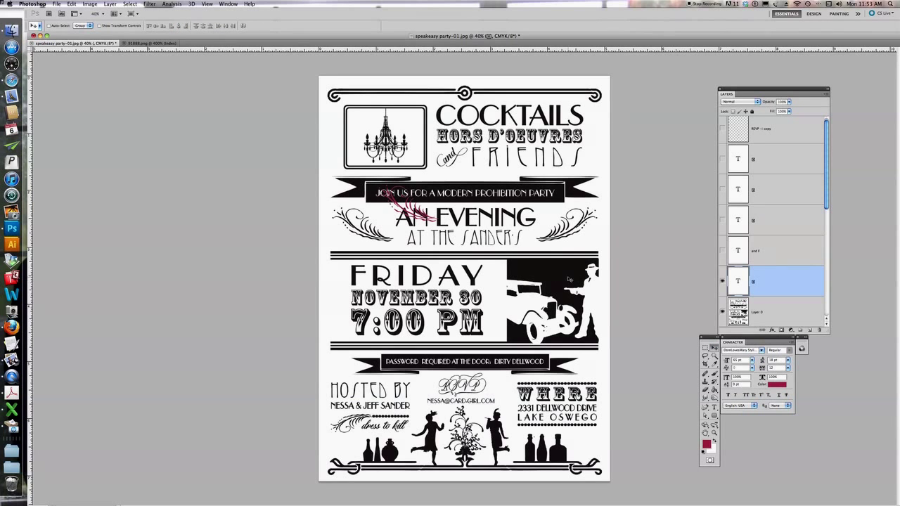
{"action": "left_click_drag", "start_coordinate": [455, 219], "coordinate": [410, 242]}
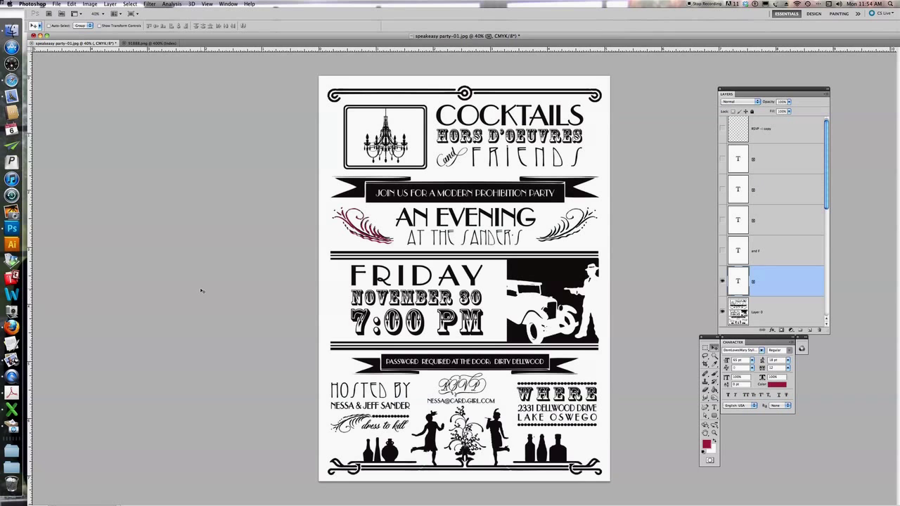
{"action": "left_click", "coordinate": [12, 161]}
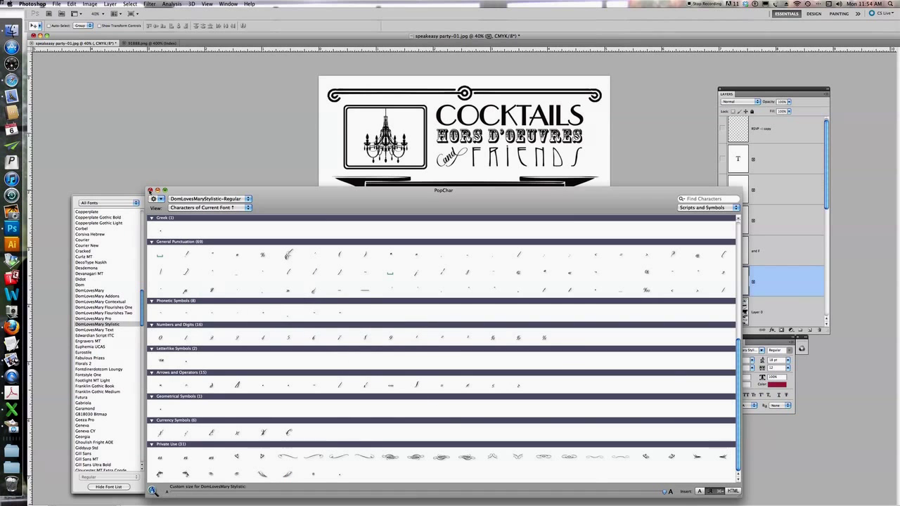
{"action": "left_click", "coordinate": [150, 190]}
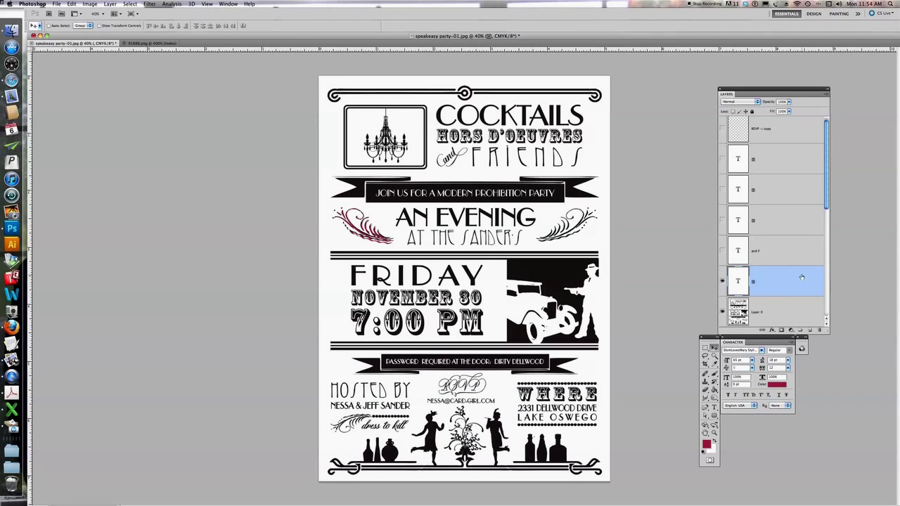
Duplicate the flourish, flip the copy horizontally, and place it right of AN EVENING.
{"action": "left_click", "coordinate": [723, 281]}
{"action": "left_click", "coordinate": [723, 281]}
{"action": "left_click_drag", "start_coordinate": [812, 284], "coordinate": [811, 330]}
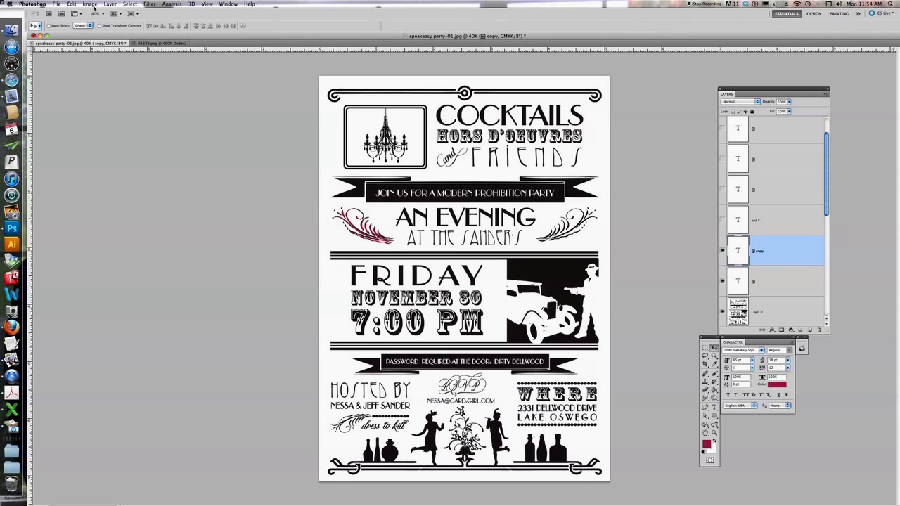
{"action": "left_click", "coordinate": [72, 4]}
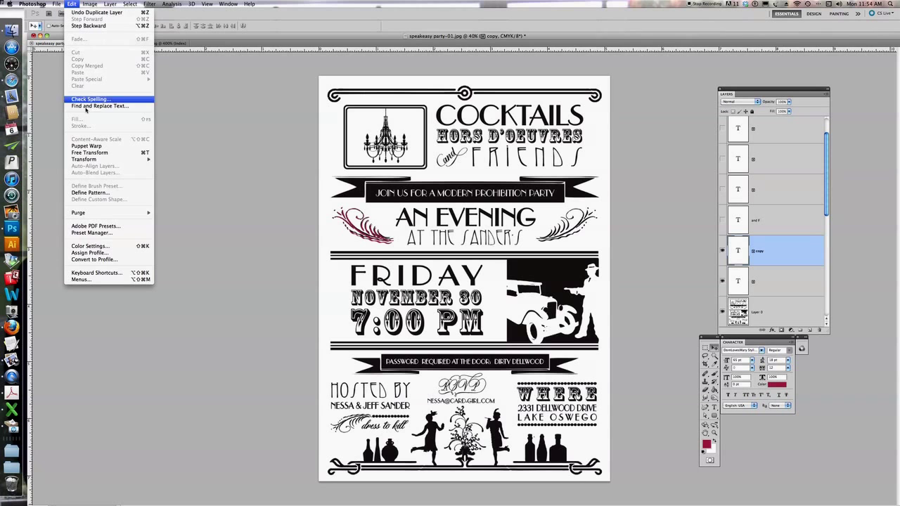
{"action": "mouse_move", "coordinate": [98, 162]}
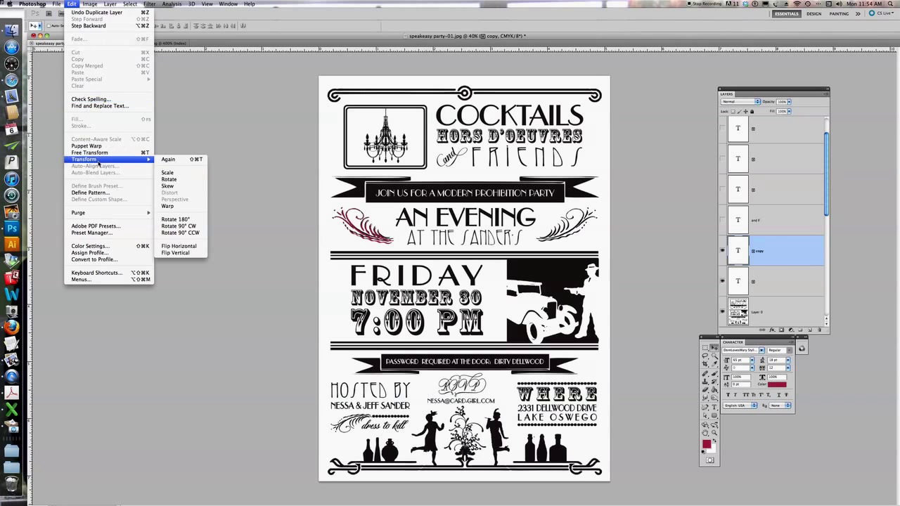
{"action": "left_click", "coordinate": [188, 246]}
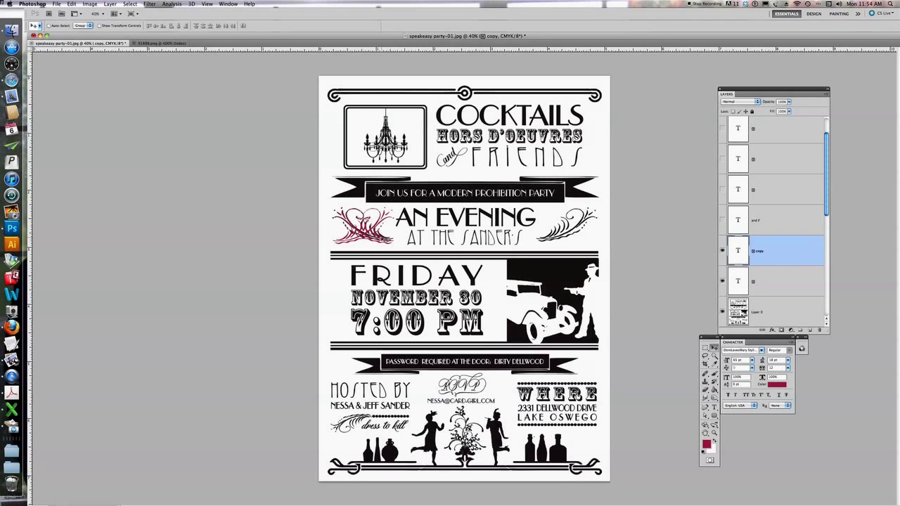
{"action": "left_click_drag", "start_coordinate": [379, 236], "coordinate": [582, 237]}
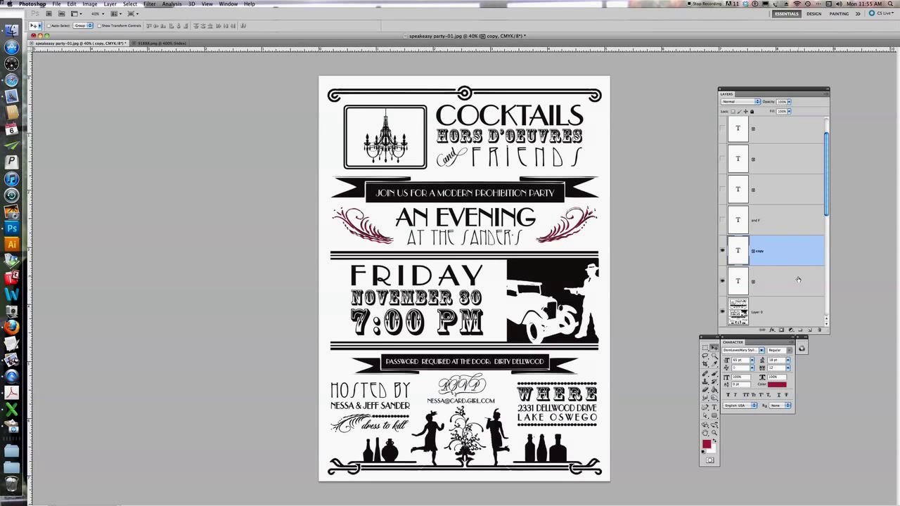
Duplicate the flourish copy, flip it vertically, and place it beside 'dress to kill' in the Hosted by section.
{"action": "left_click_drag", "start_coordinate": [801, 253], "coordinate": [809, 330]}
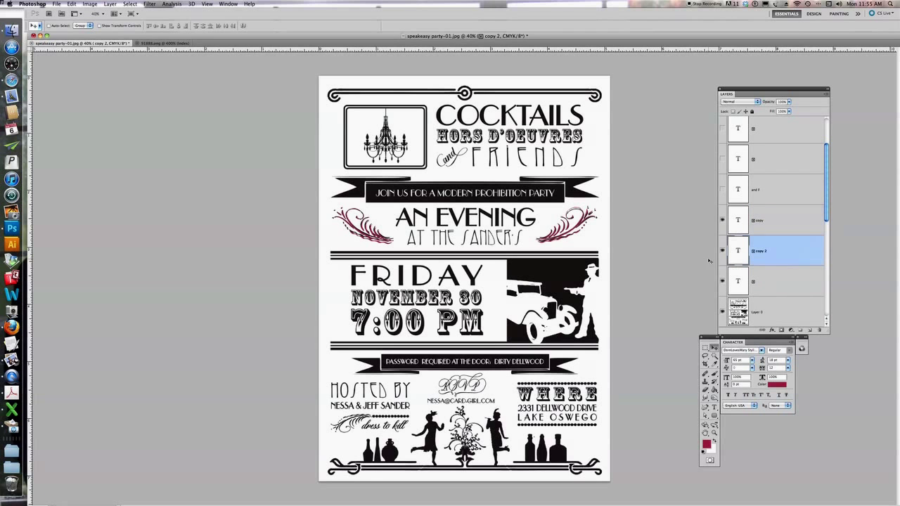
{"action": "left_click", "coordinate": [73, 4]}
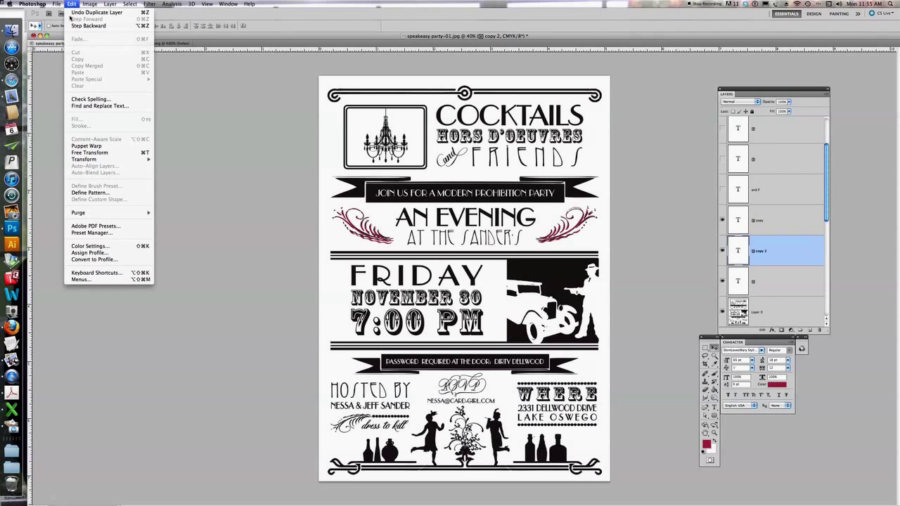
{"action": "mouse_move", "coordinate": [92, 160]}
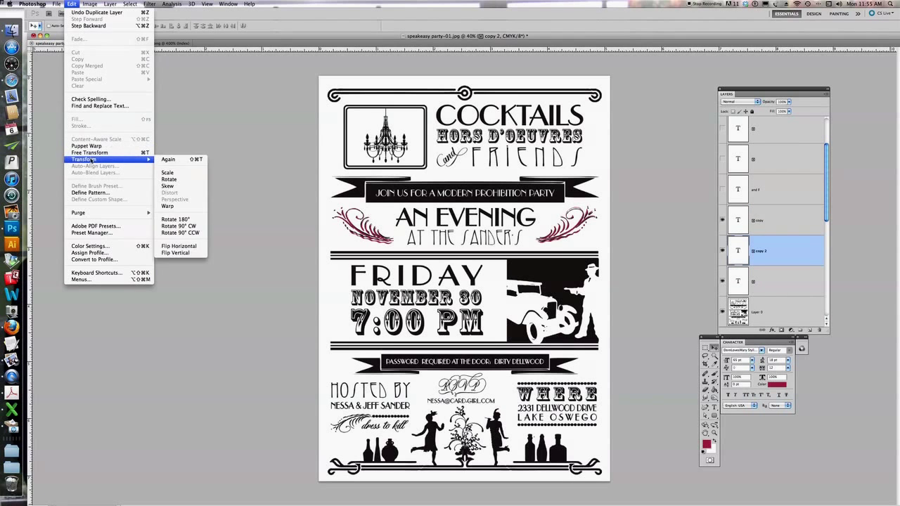
{"action": "left_click", "coordinate": [175, 252]}
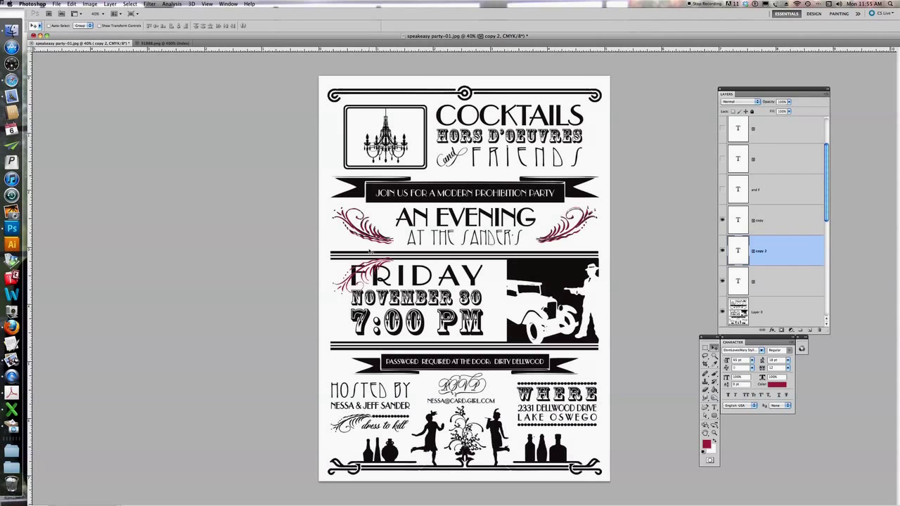
{"action": "left_click_drag", "start_coordinate": [376, 266], "coordinate": [374, 239]}
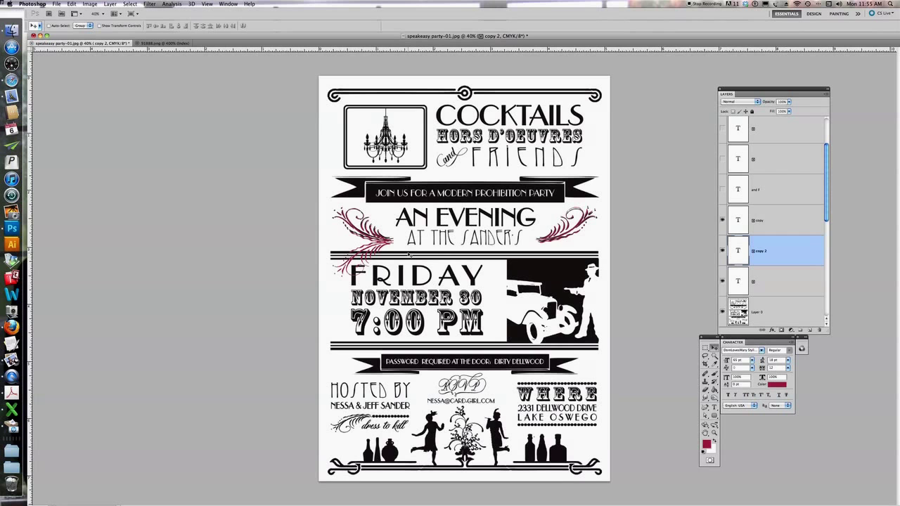
{"action": "left_click_drag", "start_coordinate": [386, 251], "coordinate": [382, 402]}
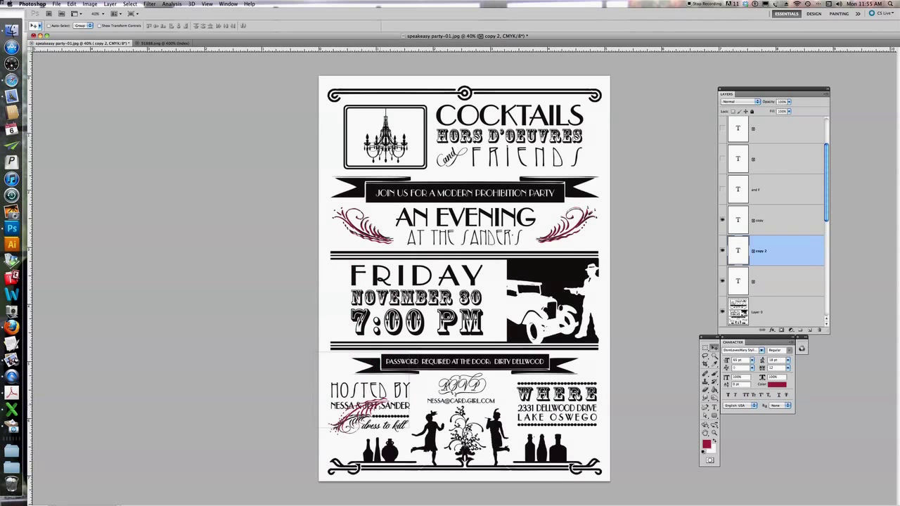
{"action": "left_click_drag", "start_coordinate": [354, 430], "coordinate": [346, 447]}
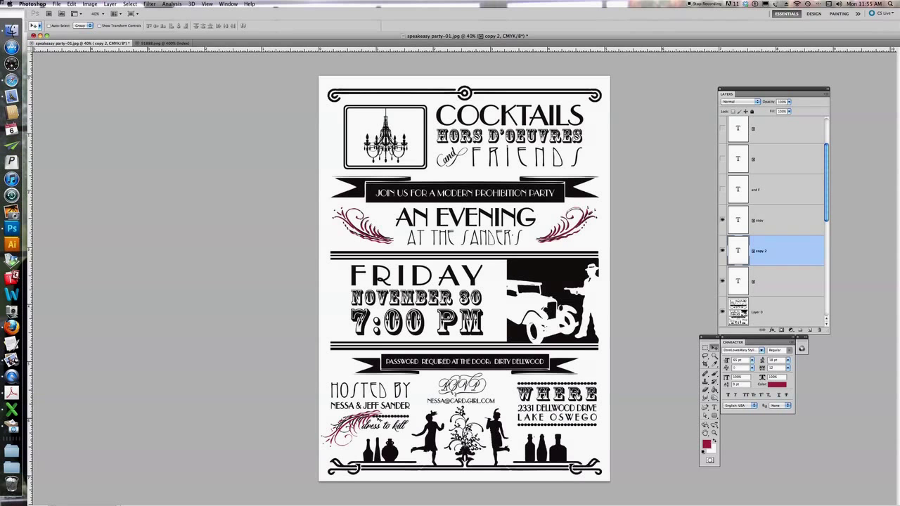
Scale the lower flourish down to about 63% and apply the transform.
{"action": "key", "text": "super+t"}
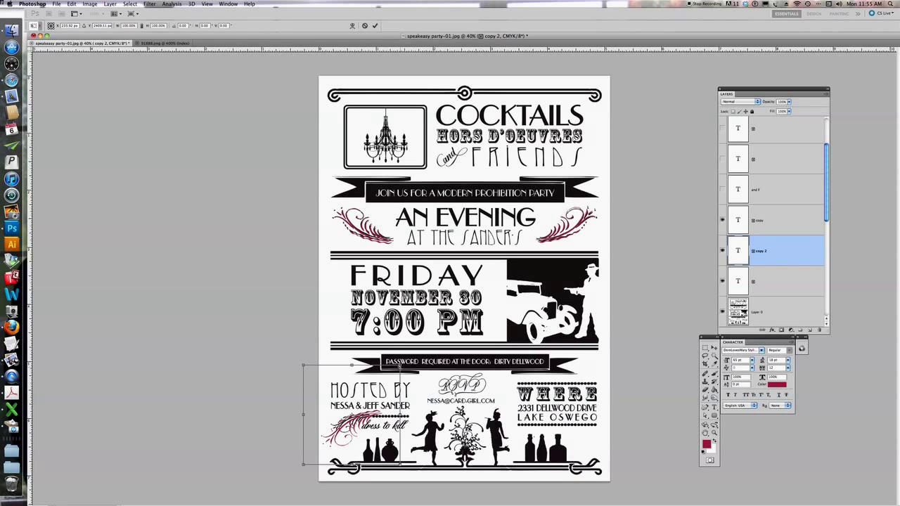
{"action": "left_click_drag", "start_coordinate": [399, 367], "coordinate": [378, 392]}
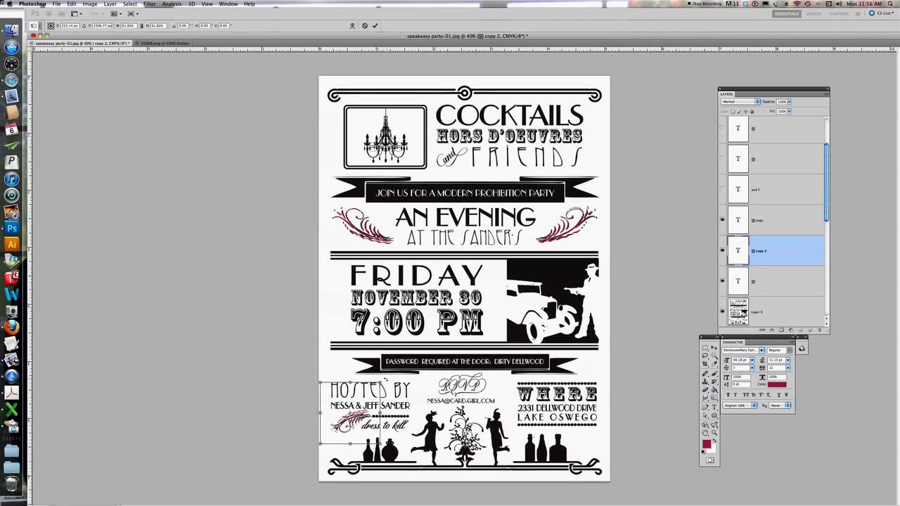
{"action": "left_click", "coordinate": [713, 441]}
{"action": "left_click", "coordinate": [521, 163]}
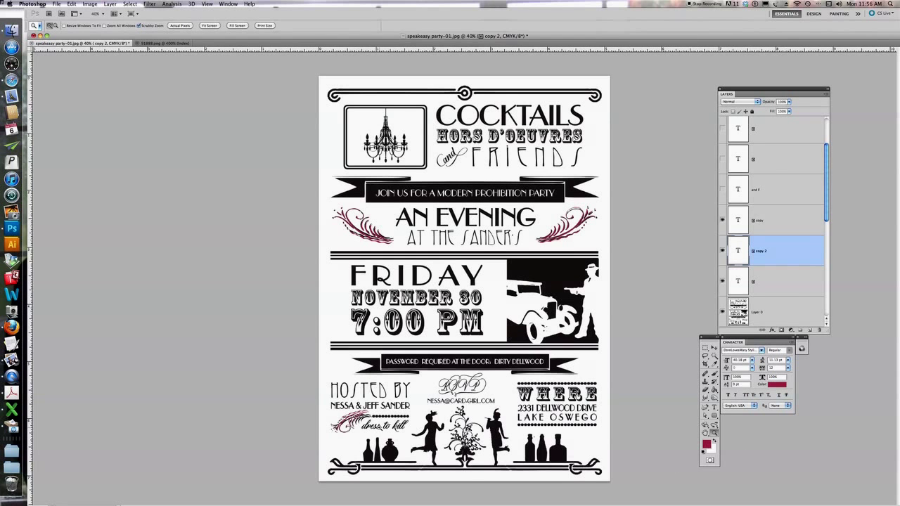
Rotate the flourish about 10.75° clockwise, nudge it right twice and down once, and apply.
{"action": "key", "text": "super+equal"}
{"action": "key", "text": "super+equal"}
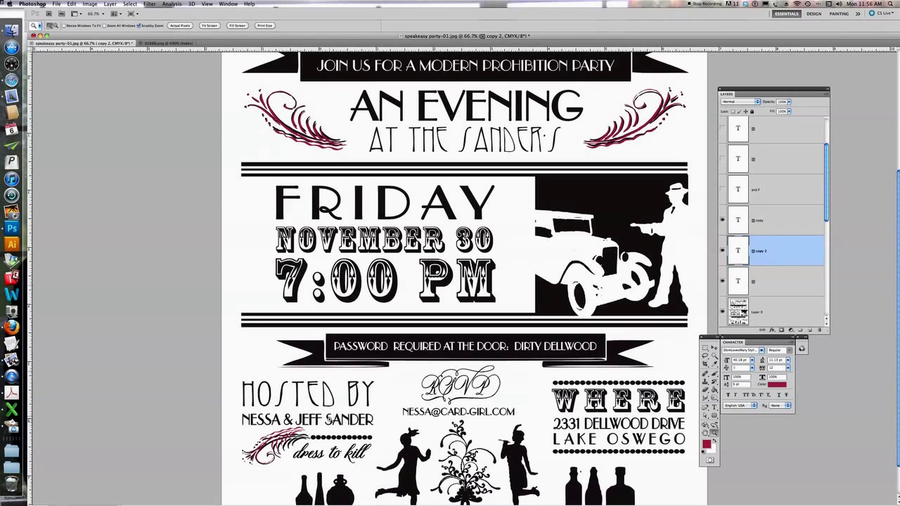
{"action": "scroll", "coordinate": [330, 420], "scroll_direction": "down", "scroll_amount": 3}
{"action": "key", "text": "super+t"}
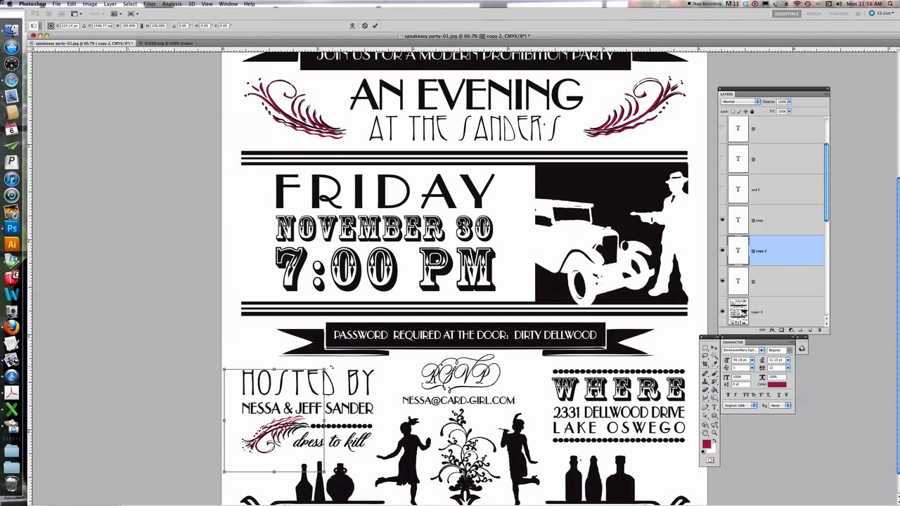
{"action": "left_click_drag", "start_coordinate": [332, 367], "coordinate": [335, 383]}
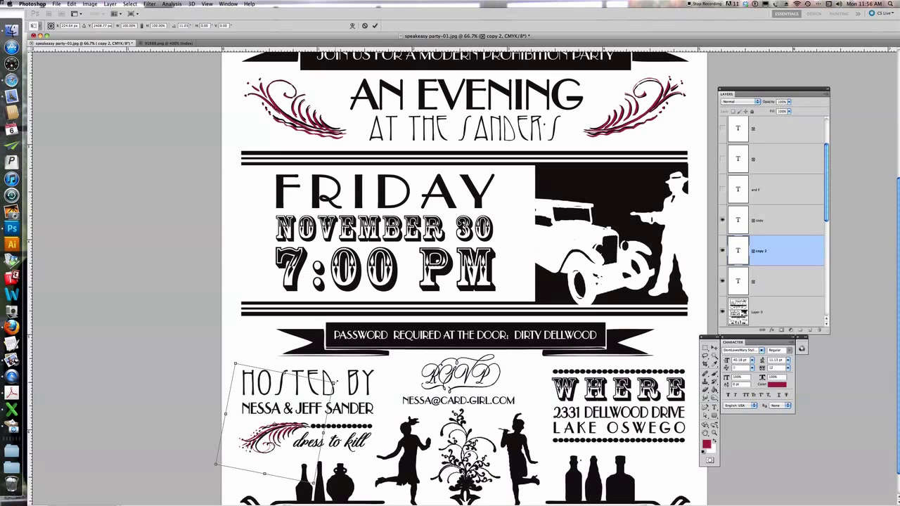
{"action": "key", "text": "Right"}
{"action": "key", "text": "Right"}
{"action": "key", "text": "Right"}
{"action": "key", "text": "Right"}
{"action": "key", "text": "Right"}
{"action": "key", "text": "Right"}
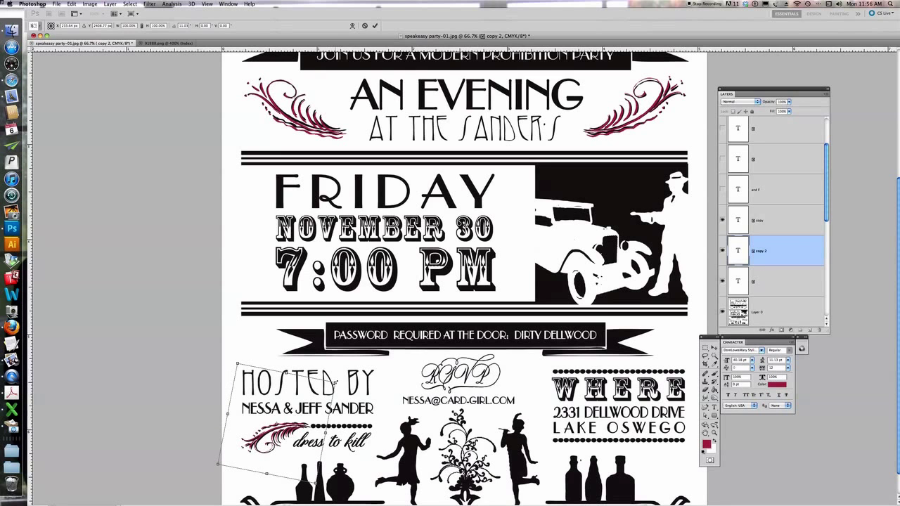
{"action": "key", "text": "Right"}
{"action": "key", "text": "Down"}
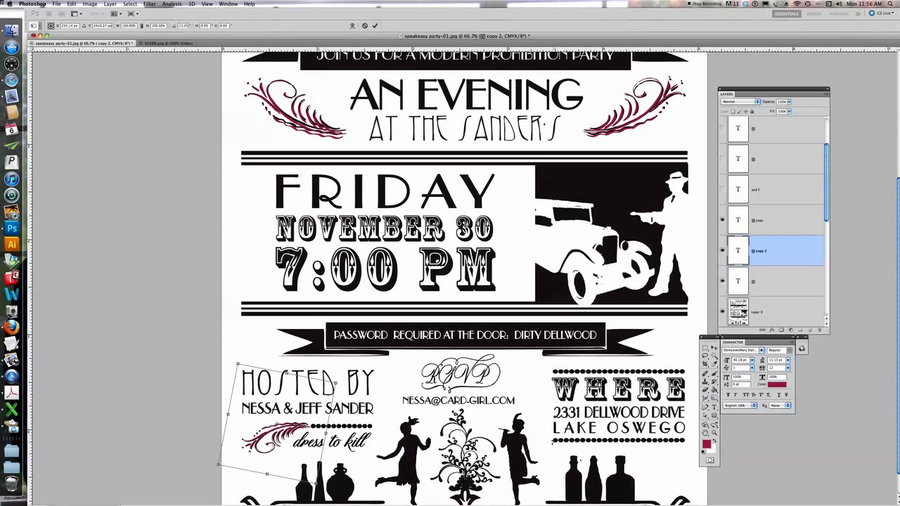
{"action": "left_click", "coordinate": [716, 353]}
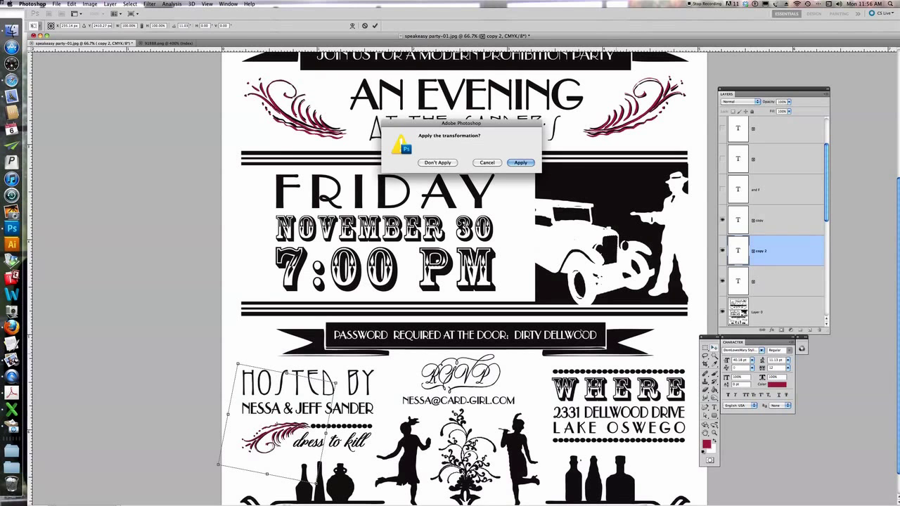
{"action": "left_click", "coordinate": [520, 163]}
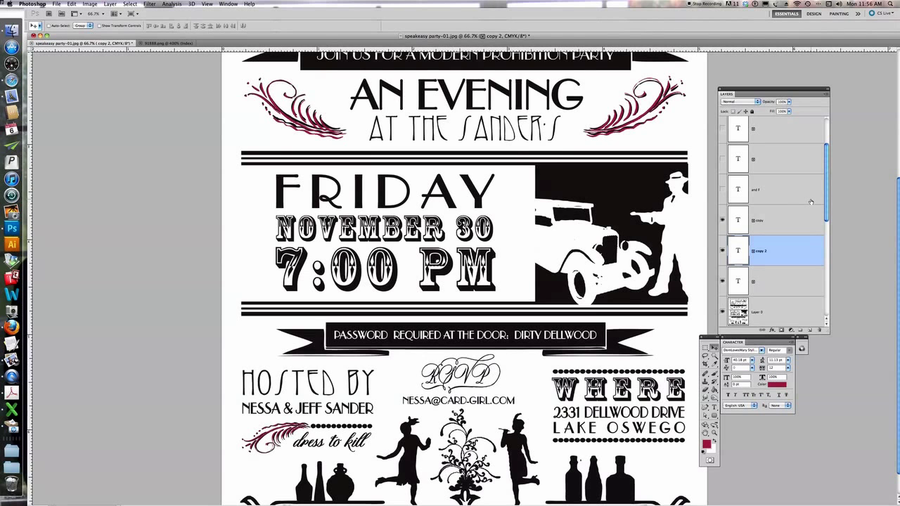
Show the burgundy RSVP copy layer and align it over the black RSVP monogram.
{"action": "scroll", "coordinate": [825, 198], "scroll_direction": "up", "scroll_amount": 2}
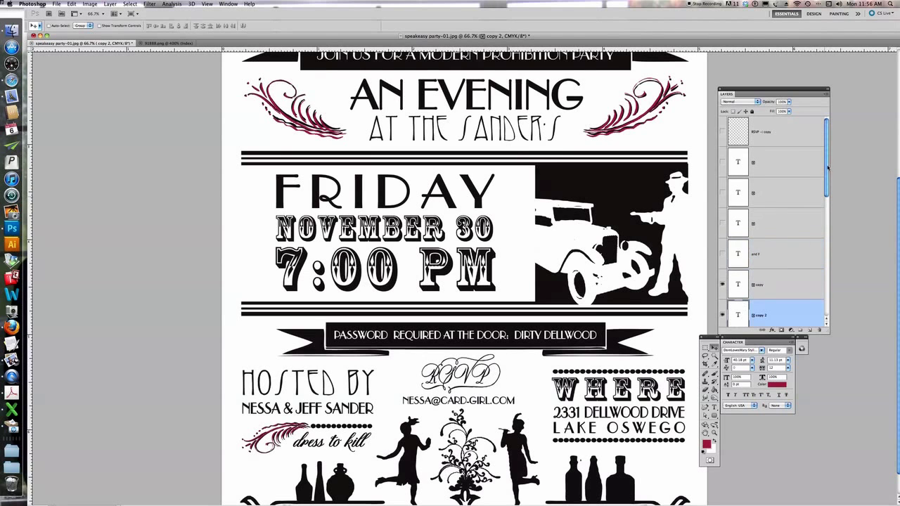
{"action": "left_click", "coordinate": [722, 131]}
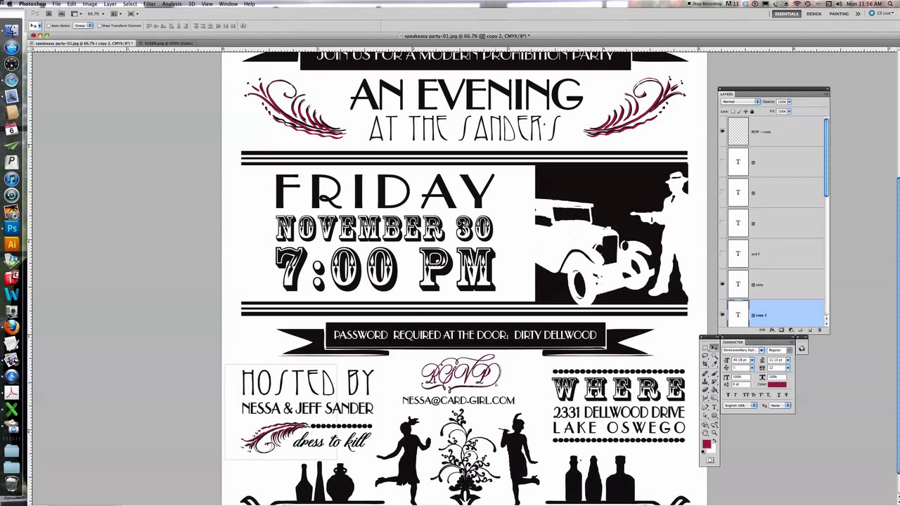
{"action": "scroll", "coordinate": [808, 202], "scroll_direction": "down", "scroll_amount": 1}
{"action": "left_click", "coordinate": [798, 141]}
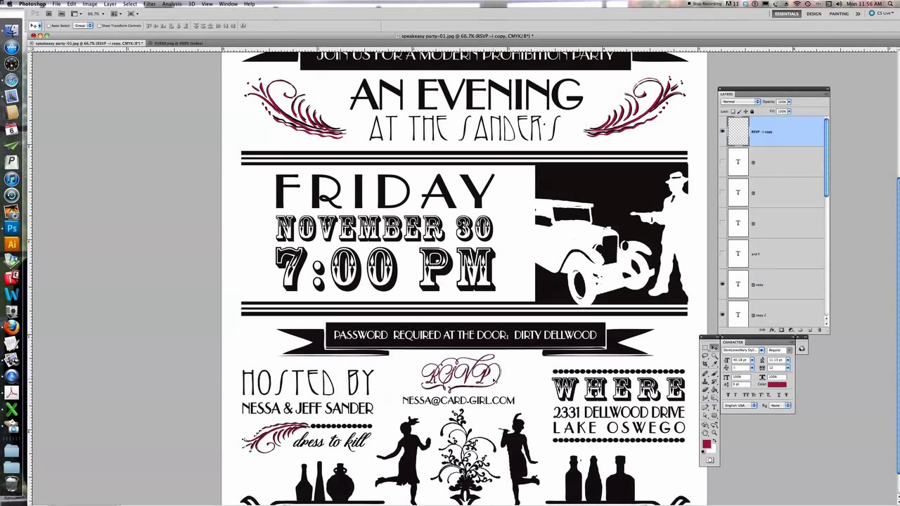
{"action": "left_click_drag", "start_coordinate": [498, 380], "coordinate": [549, 380]}
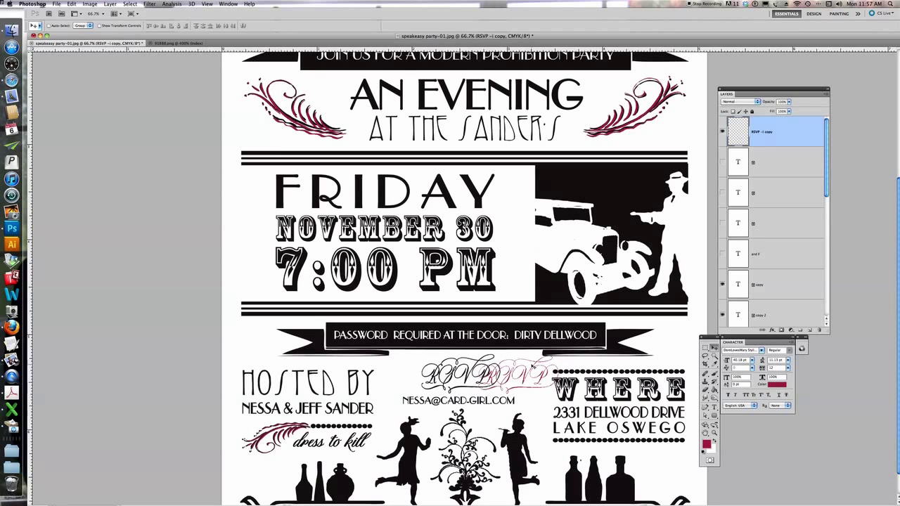
{"action": "left_click_drag", "start_coordinate": [540, 380], "coordinate": [487, 380]}
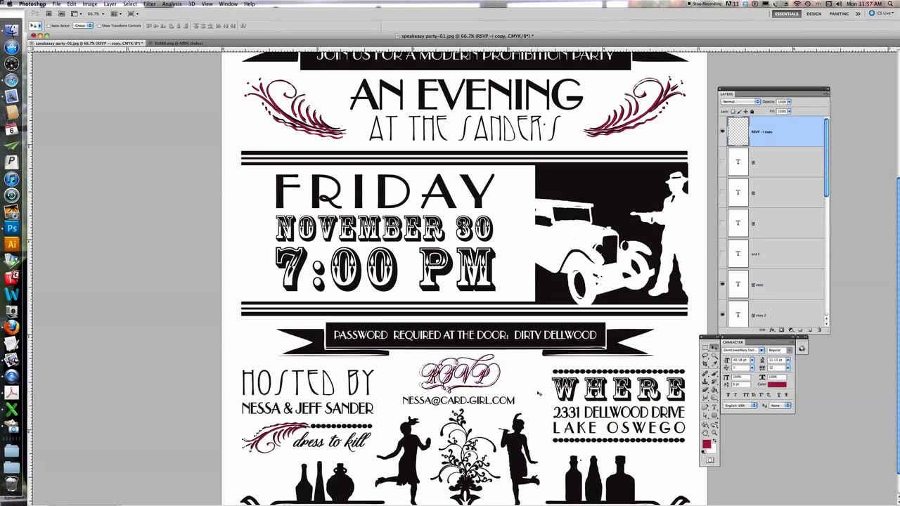
{"action": "key", "text": "Left"}
{"action": "key", "text": "Up"}
{"action": "key", "text": "Left"}
{"action": "key", "text": "Up"}
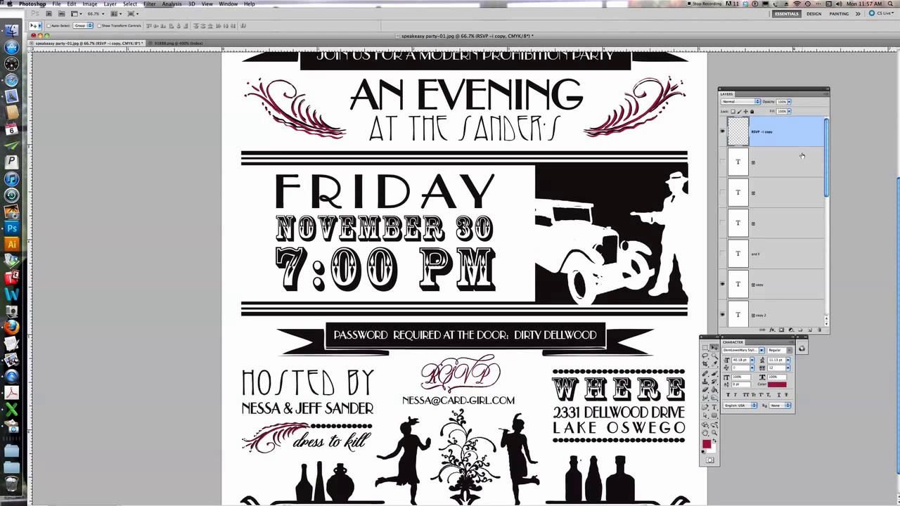
Merge the two RSVP copy layers, then offset the merged burgundy RSVP slightly right to thicken it.
{"action": "left_click_drag", "start_coordinate": [799, 135], "coordinate": [811, 330]}
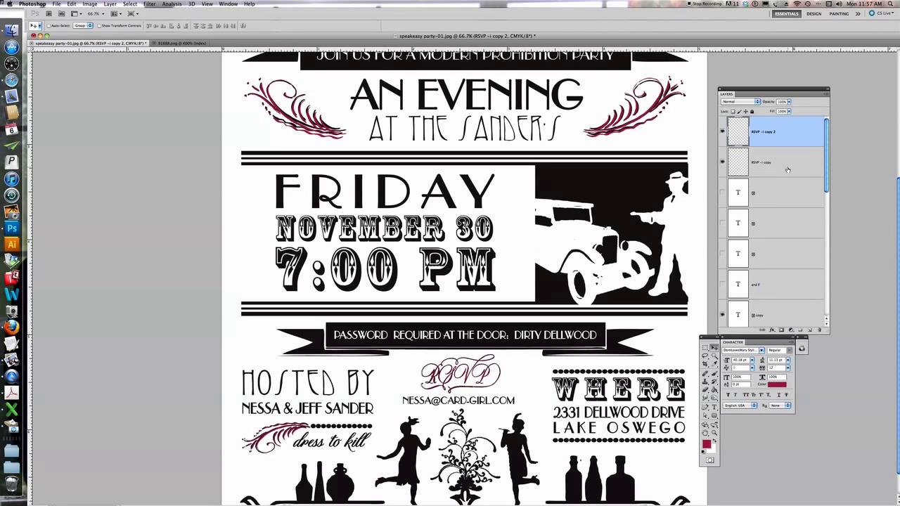
{"action": "left_click", "coordinate": [787, 169]}
{"action": "left_click", "coordinate": [786, 141], "text": "shift"}
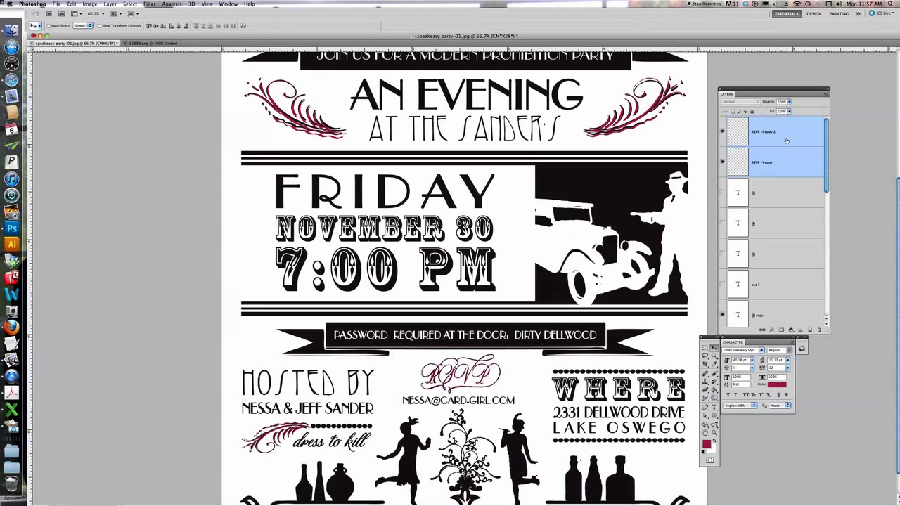
{"action": "key", "text": "super+e"}
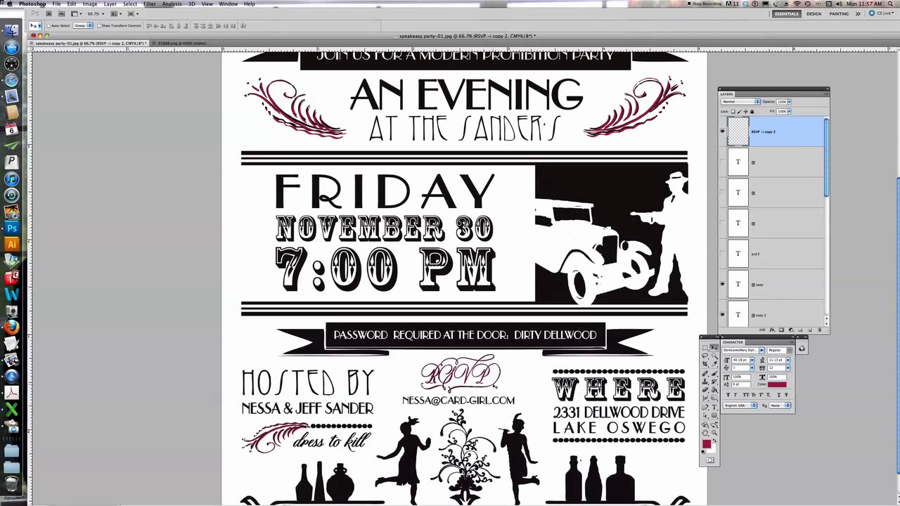
{"action": "mouse_move", "coordinate": [494, 387]}
{"action": "left_mouse_down"}
{"action": "mouse_move", "coordinate": [547, 391]}
{"action": "mouse_move", "coordinate": [499, 384]}
{"action": "left_mouse_up"}
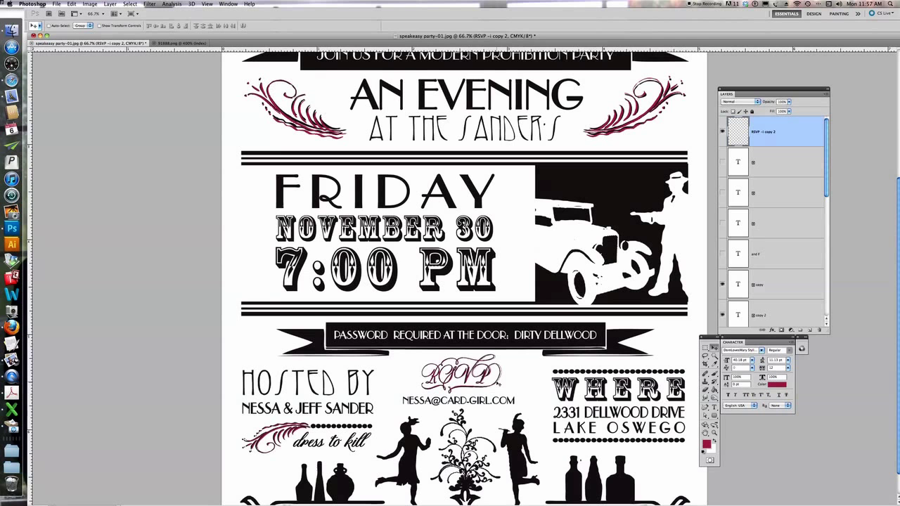
{"action": "scroll", "coordinate": [506, 385], "scroll_direction": "up", "scroll_amount": 3}
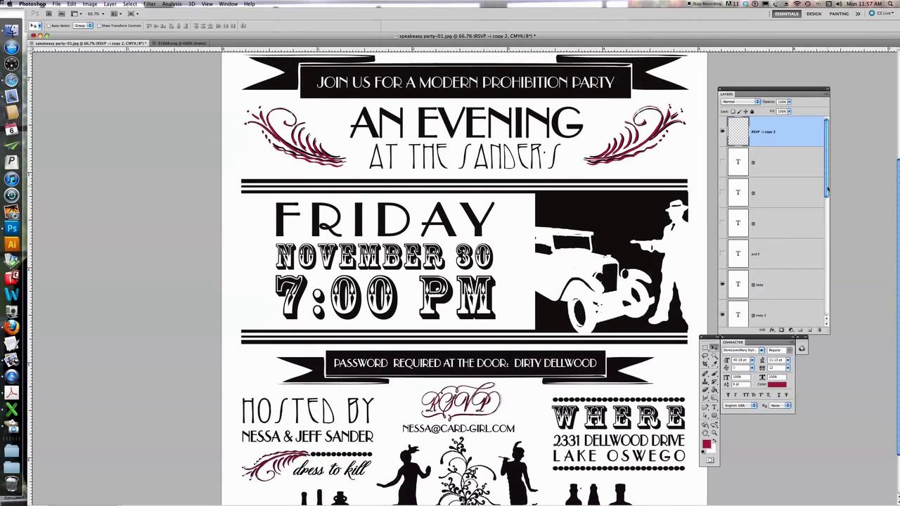
Zoom the flyer out to 50% and widen the document window to show the whole invitation.
{"action": "left_click_drag", "start_coordinate": [828, 188], "coordinate": [826, 209]}
{"action": "left_click", "coordinate": [714, 432]}
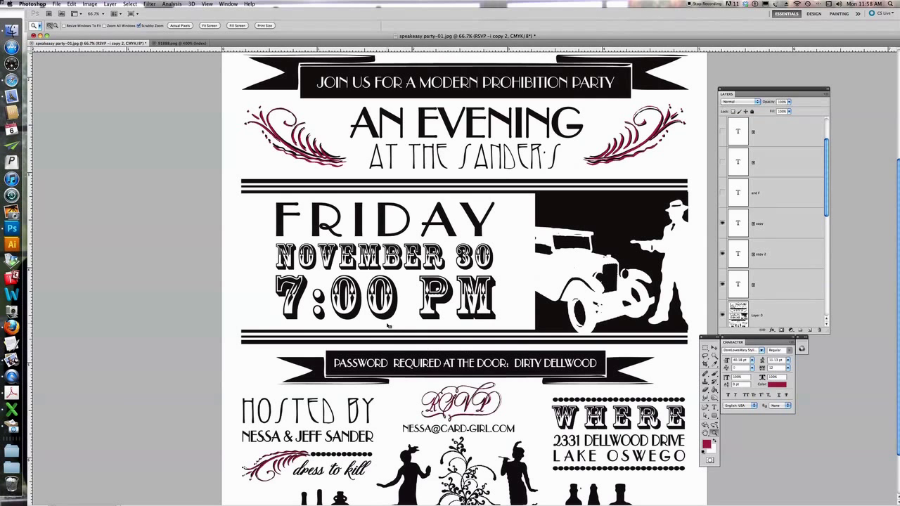
{"action": "key", "text": "alt"}
{"action": "right_click", "coordinate": [482, 307]}
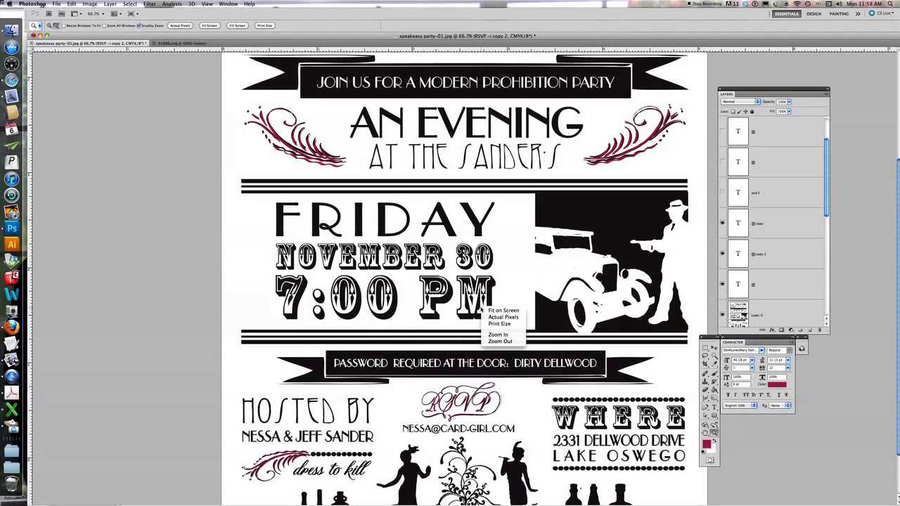
{"action": "left_click", "coordinate": [499, 341]}
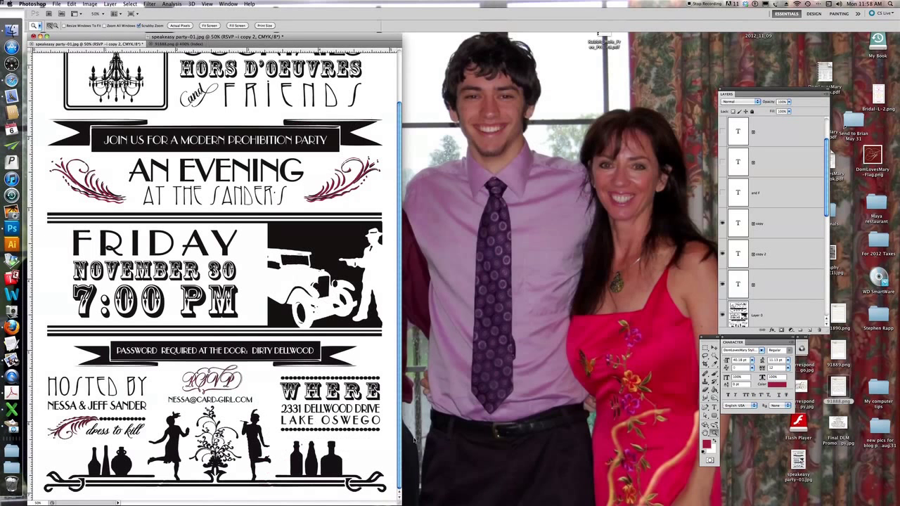
{"action": "left_click_drag", "start_coordinate": [399, 501], "coordinate": [898, 501]}
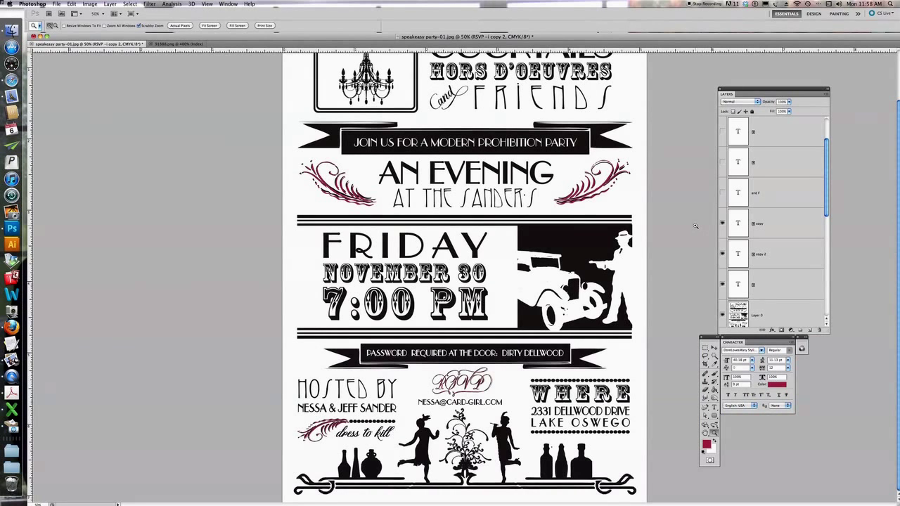
{"action": "scroll", "coordinate": [697, 225], "scroll_direction": "up", "scroll_amount": 2}
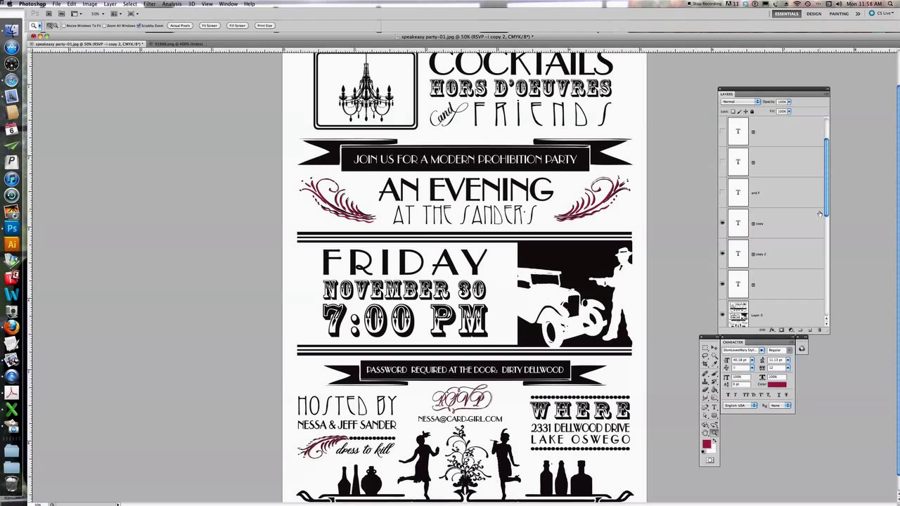
{"action": "left_click_drag", "start_coordinate": [826, 208], "coordinate": [836, 318]}
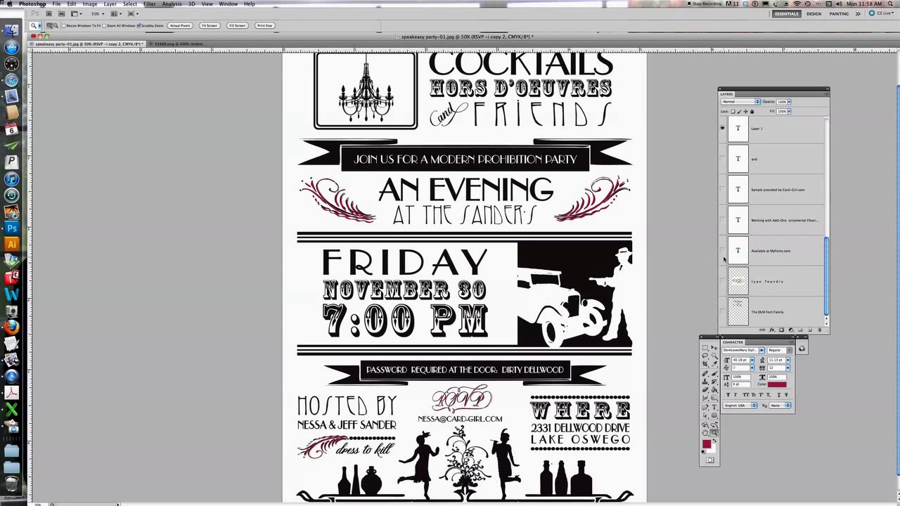
Hide the red flourishes, the 'dress to kill' text and the background artwork, keeping 'and' visible.
{"action": "left_click", "coordinate": [722, 160]}
{"action": "left_click_drag", "start_coordinate": [826, 253], "coordinate": [824, 154]}
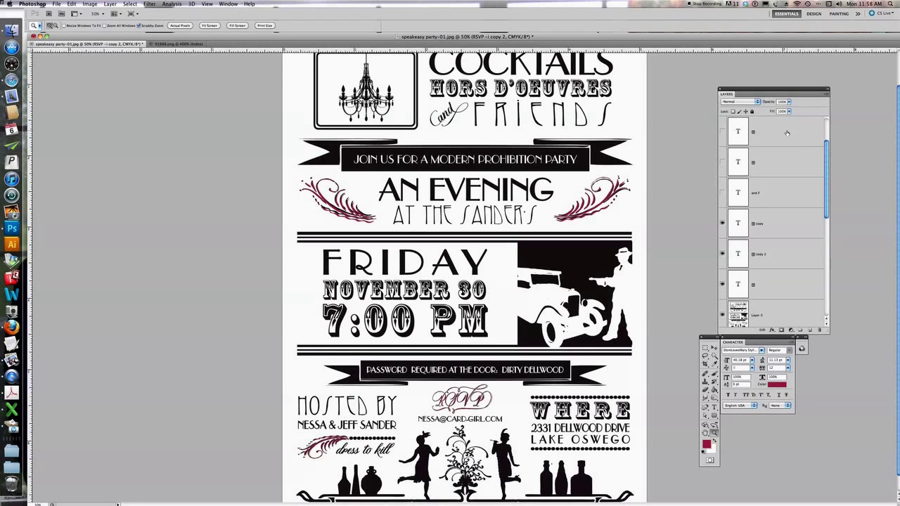
{"action": "left_click", "coordinate": [722, 223]}
{"action": "left_click", "coordinate": [722, 254]}
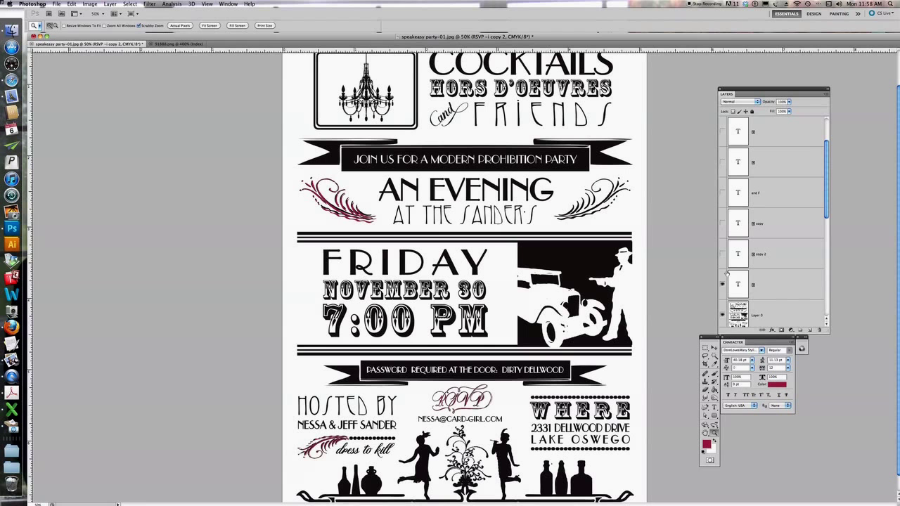
{"action": "left_click", "coordinate": [722, 284]}
{"action": "scroll", "coordinate": [722, 284], "scroll_direction": "down", "scroll_amount": 3}
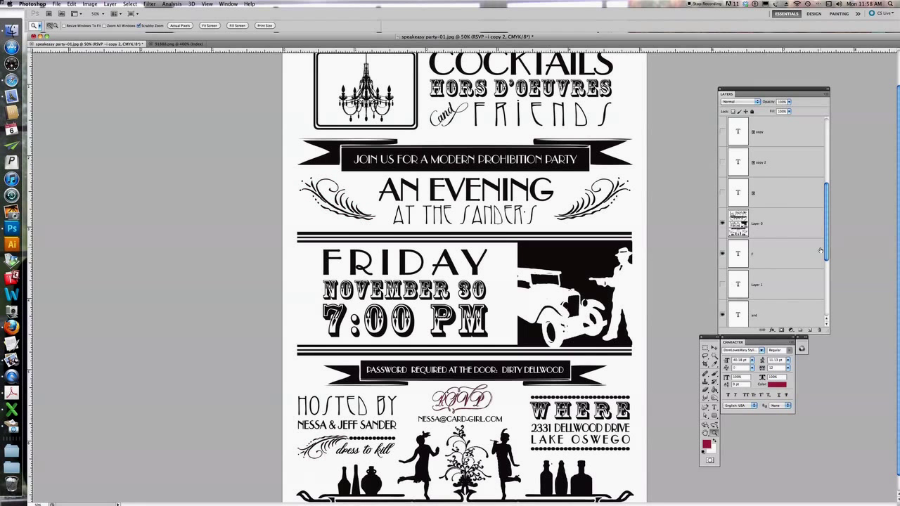
{"action": "left_click", "coordinate": [722, 224]}
{"action": "left_click", "coordinate": [723, 255]}
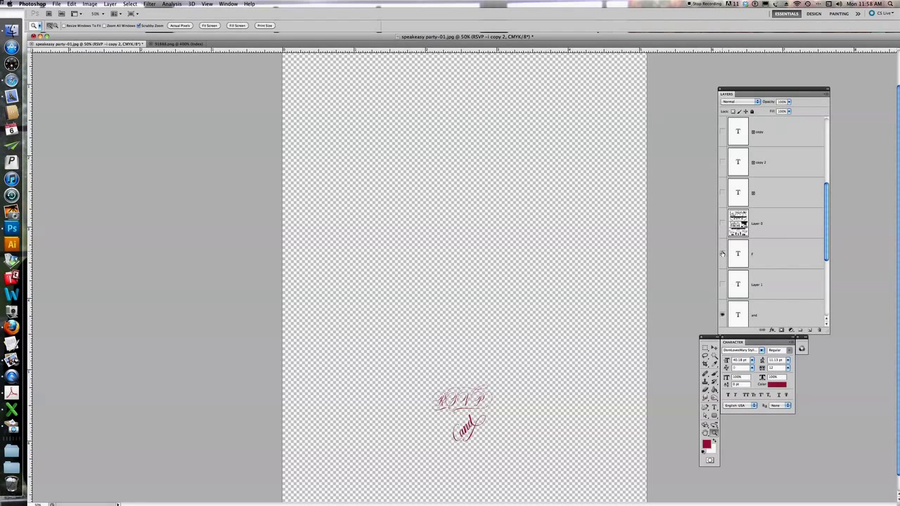
{"action": "scroll", "coordinate": [722, 253], "scroll_direction": "down", "scroll_amount": 2}
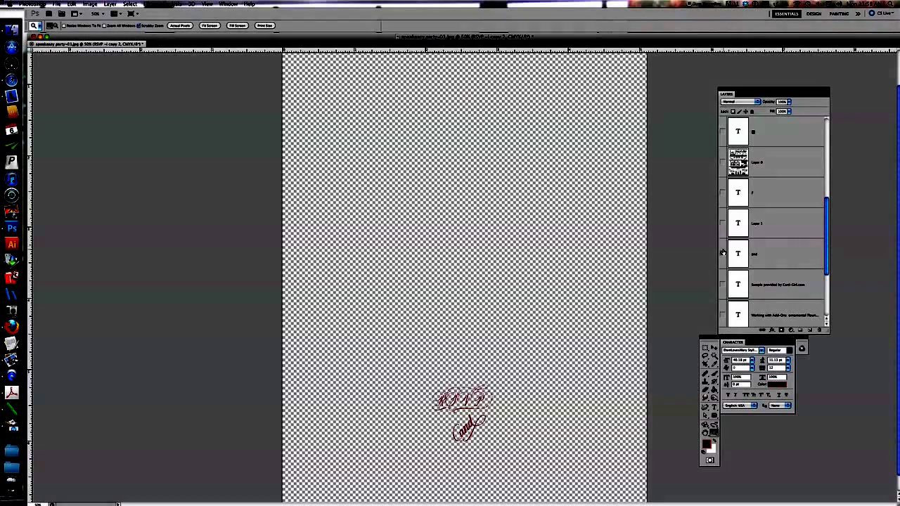
{"action": "left_click", "coordinate": [722, 253]}
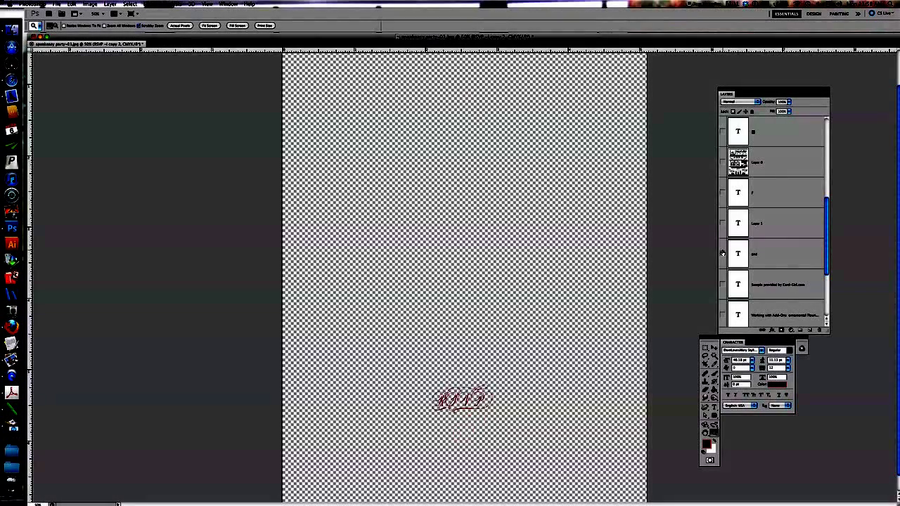
{"action": "left_click", "coordinate": [722, 253]}
{"action": "scroll", "coordinate": [773, 254], "scroll_direction": "down", "scroll_amount": 3}
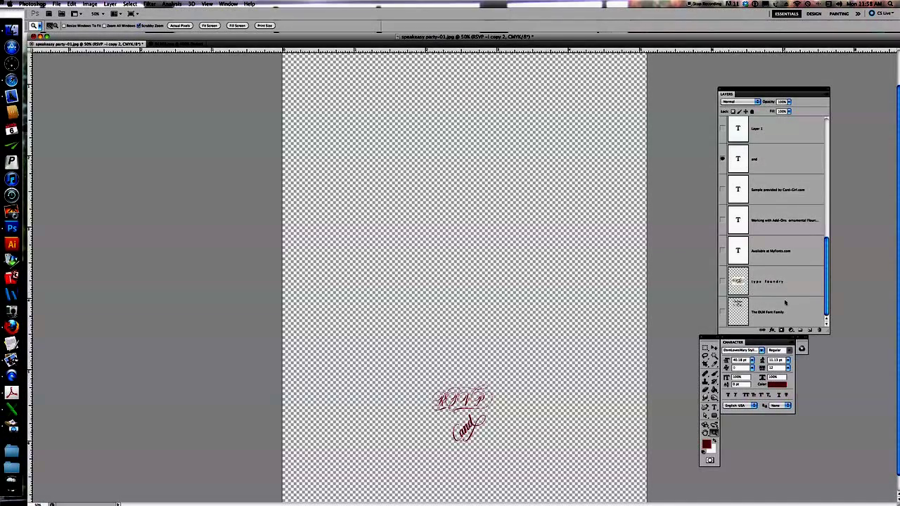
Show the Dom Loves Mary title, foundry logo, and MyFonts, Add-Ons and Card-Girl.com credit lines.
{"action": "left_click", "coordinate": [723, 311]}
{"action": "left_click", "coordinate": [722, 281]}
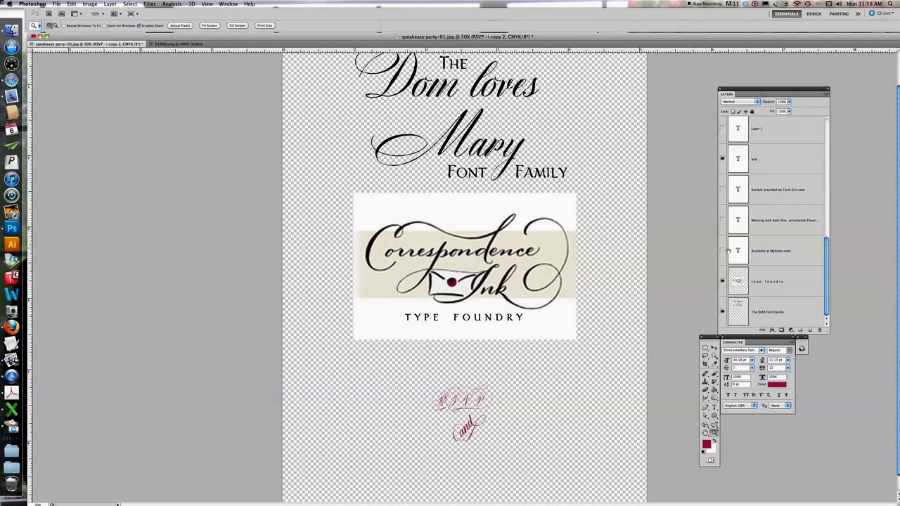
{"action": "left_click", "coordinate": [722, 250]}
{"action": "left_click", "coordinate": [722, 220]}
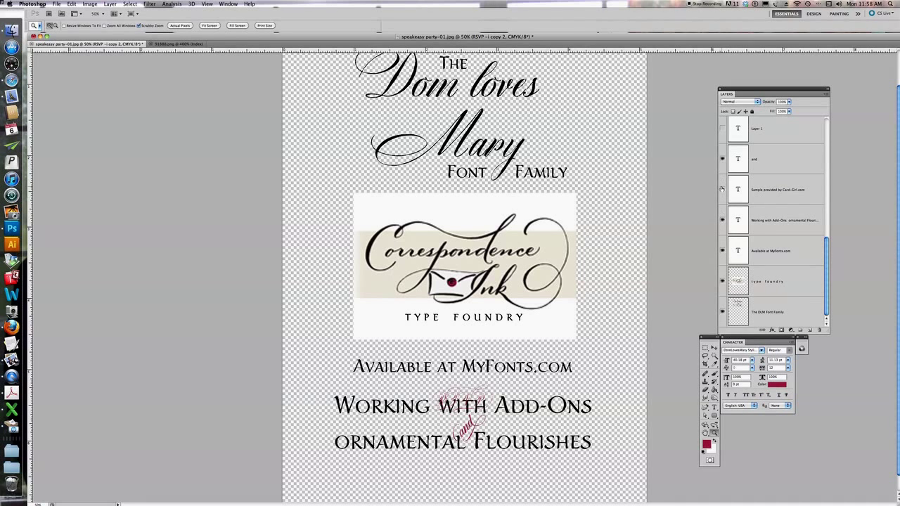
{"action": "left_click", "coordinate": [724, 189]}
{"action": "scroll", "coordinate": [808, 225], "scroll_direction": "up", "scroll_amount": 5}
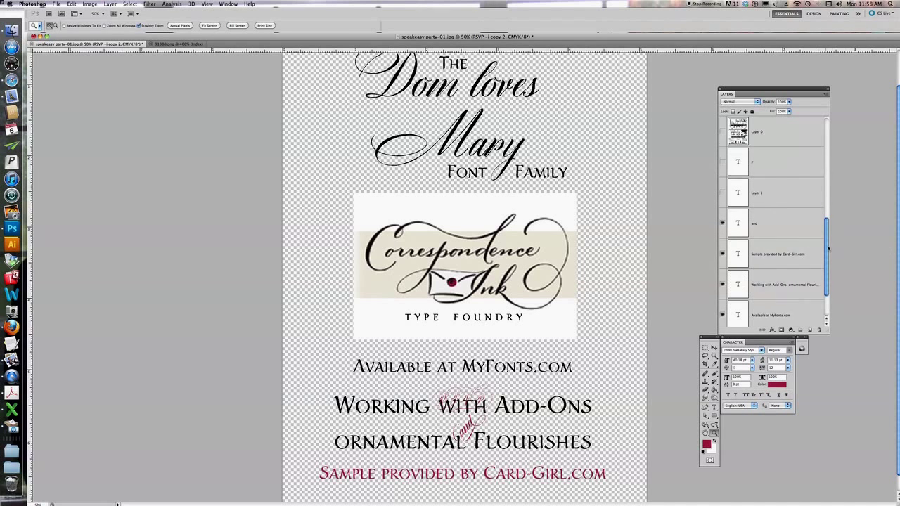
{"action": "left_click", "coordinate": [778, 138]}
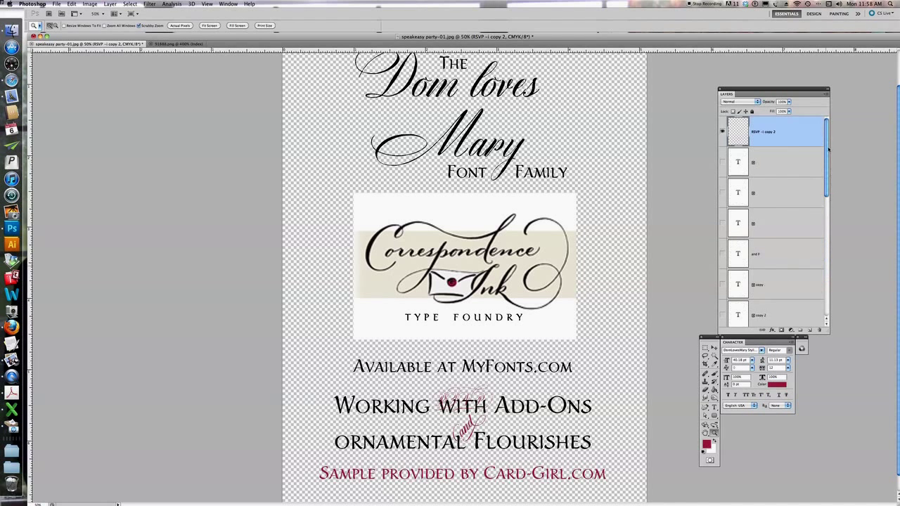
Hide the RSVP copy 2 layer on the credits page and switch to the Move tool.
{"action": "left_click", "coordinate": [722, 131]}
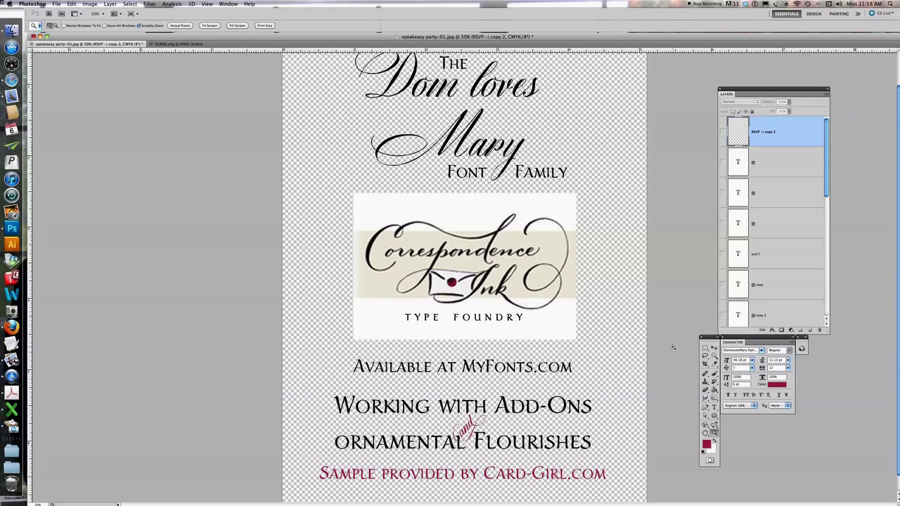
{"action": "left_click", "coordinate": [714, 348]}
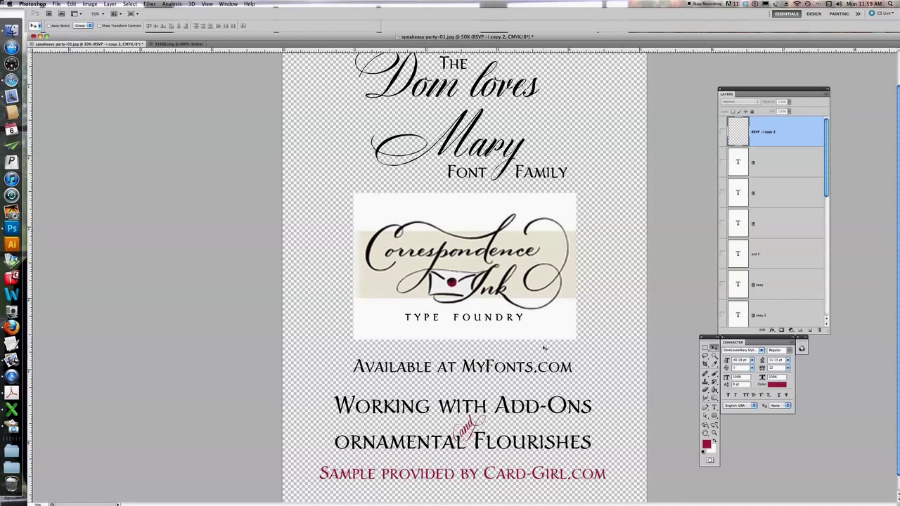
{"action": "scroll", "coordinate": [545, 348], "scroll_direction": "up", "scroll_amount": 2}
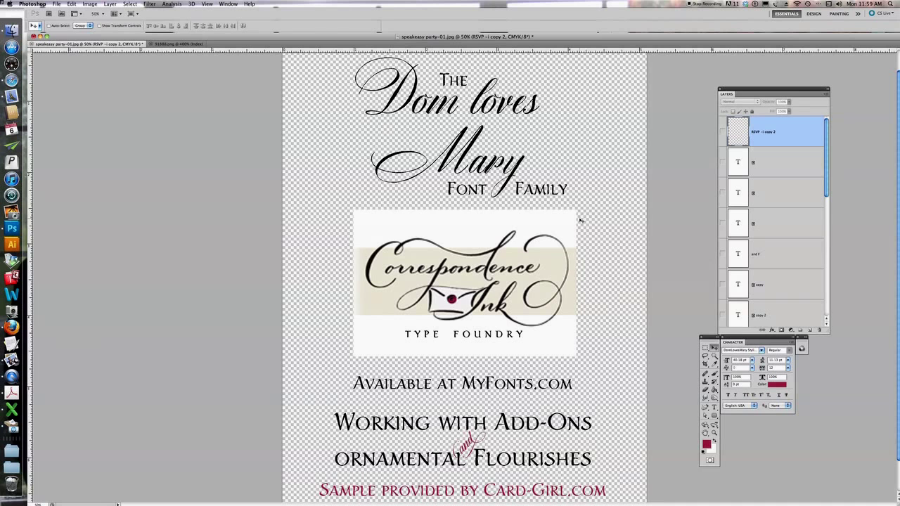